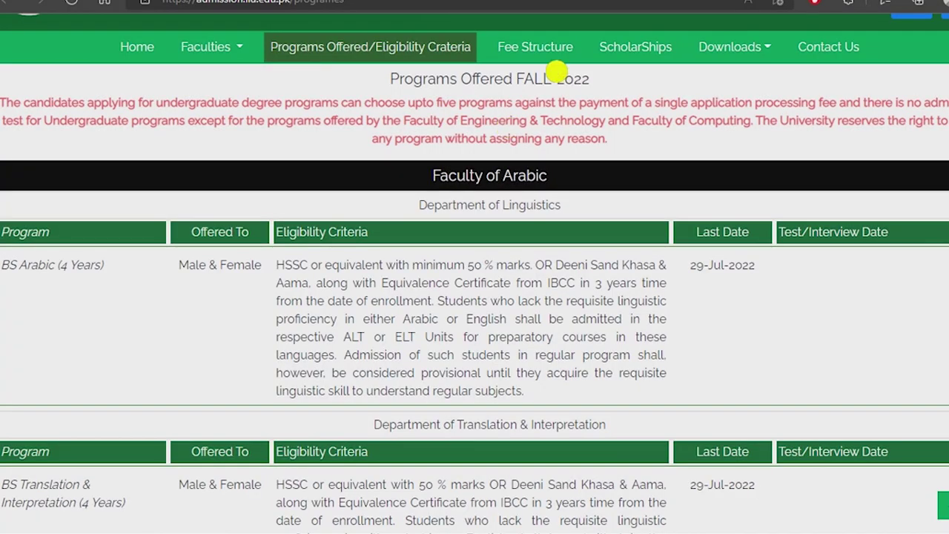
Open the Fee Structure page and examine the fees and hostel dues listed for the Faculty of Arabic programs
click(549, 49)
scroll(193, 304, down, 2)
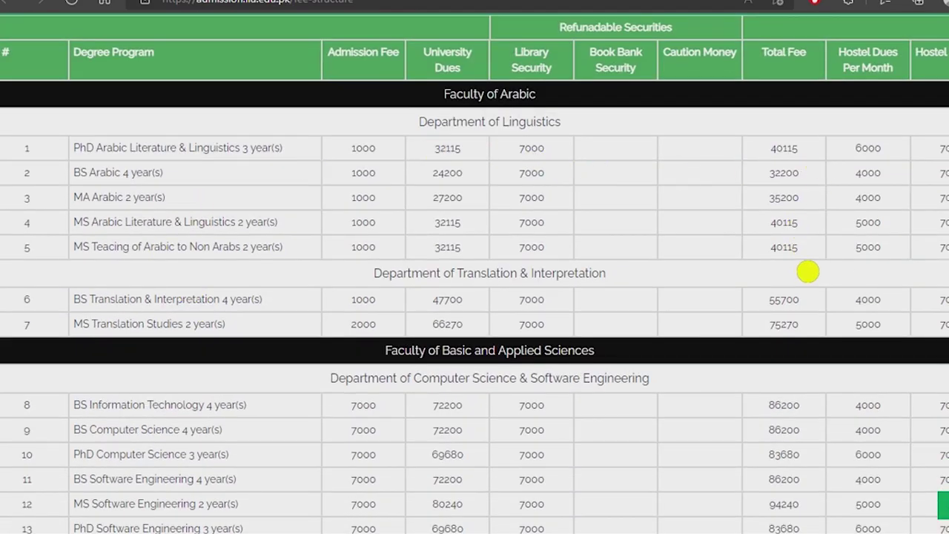
drag(815, 252, 894, 197)
click(67, 159)
click(872, 244)
scroll(697, 247, down, 3)
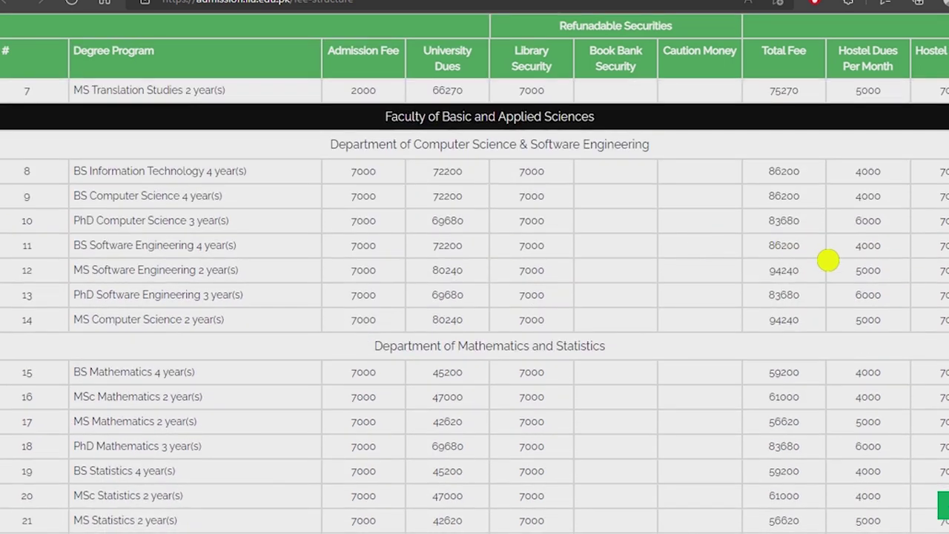
Review the Faculty of Basic and Applied Sciences fees and highlight the total fee of BS Environmental Sciences
scroll(828, 260, down, 2)
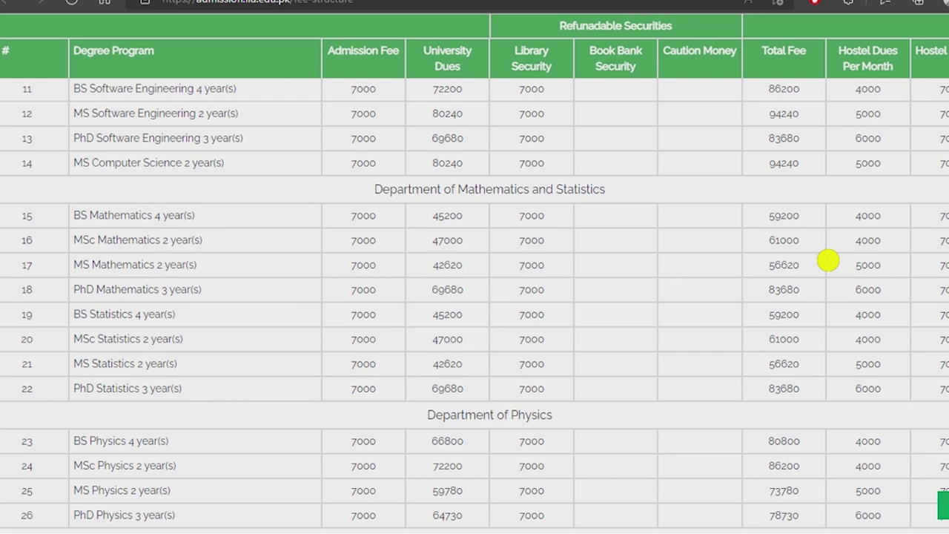
scroll(780, 282, down, 4)
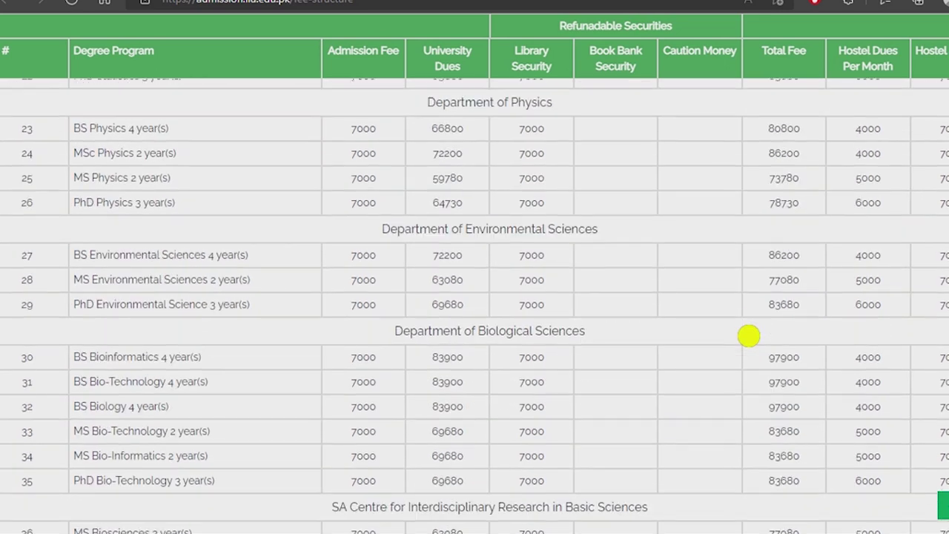
scroll(749, 336, down, 2)
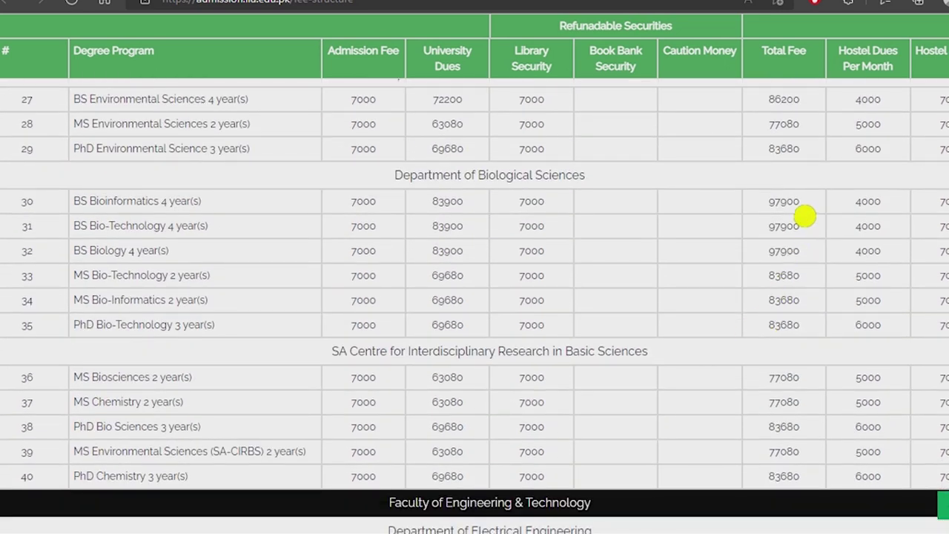
drag(770, 99, 803, 109)
drag(90, 102, 786, 122)
click(809, 131)
double_click(782, 103)
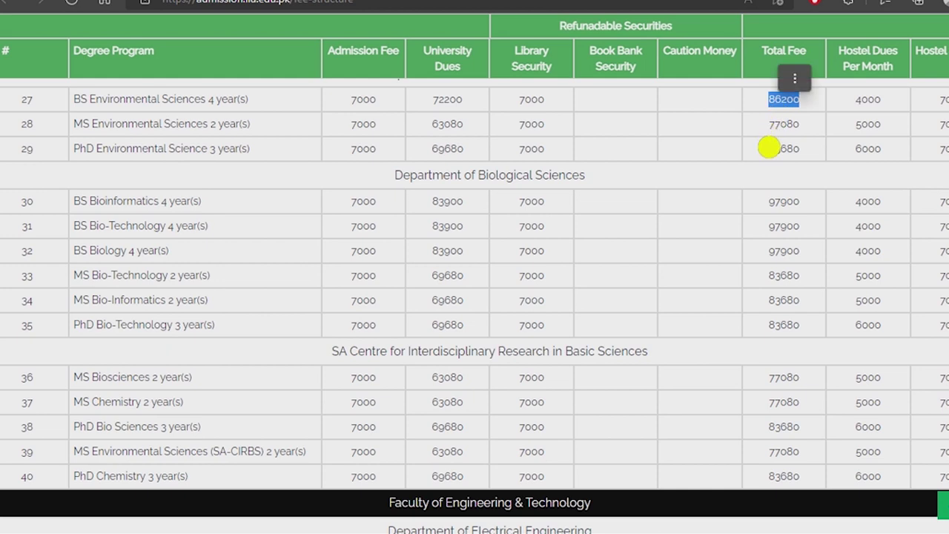
Check the total fee of BS Electrical Engineering in the Faculty of Engineering & Technology
scroll(691, 325, down, 3)
scroll(691, 325, down, 1)
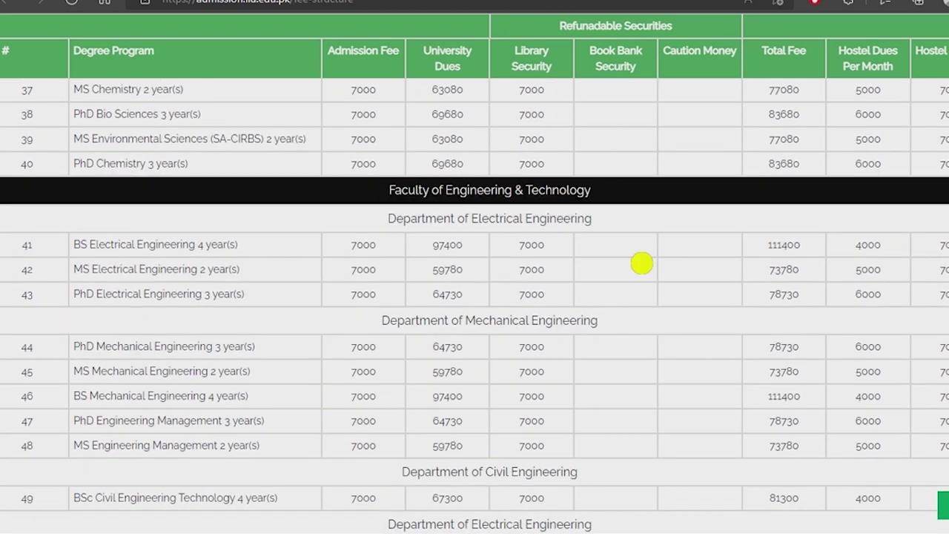
drag(768, 245, 816, 257)
click(729, 259)
click(819, 279)
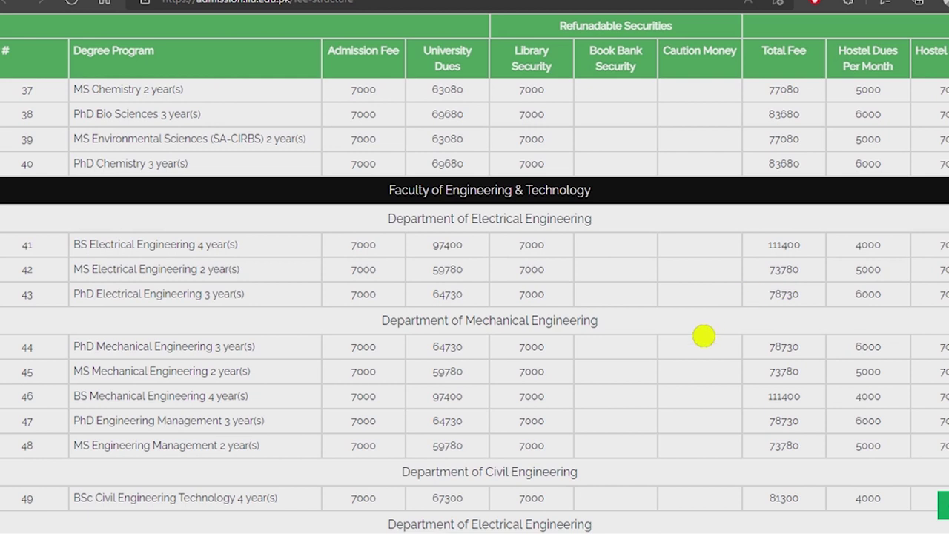
Look through the Islamic Studies, Languages and Management Sciences fees, checking the total fee of the four-year BBA
scroll(703, 335, down, 5)
scroll(629, 337, down, 7)
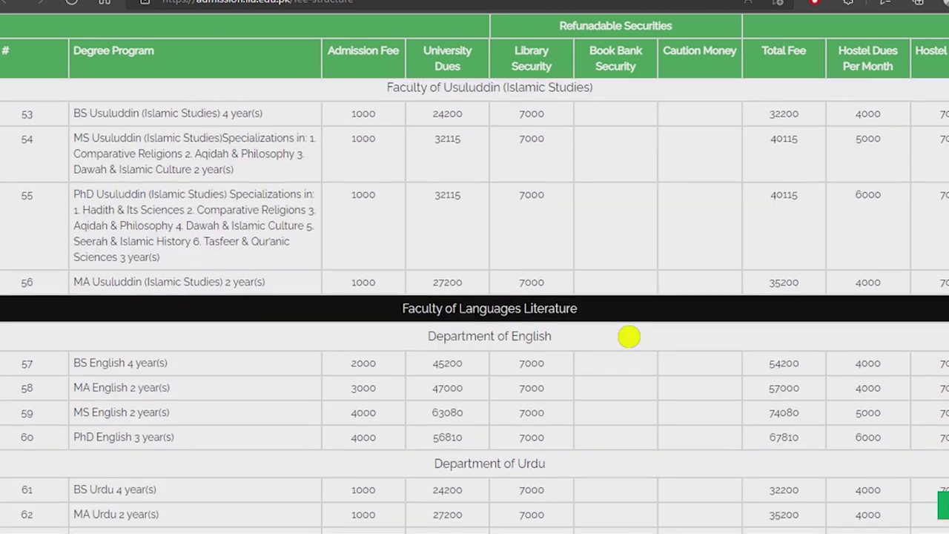
scroll(628, 337, down, 2)
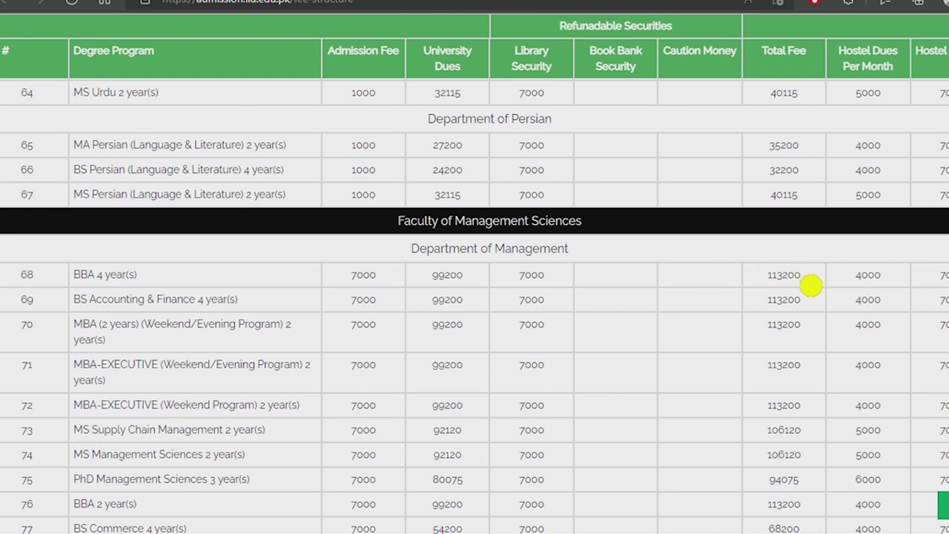
double_click(801, 285)
scroll(728, 294, down, 3)
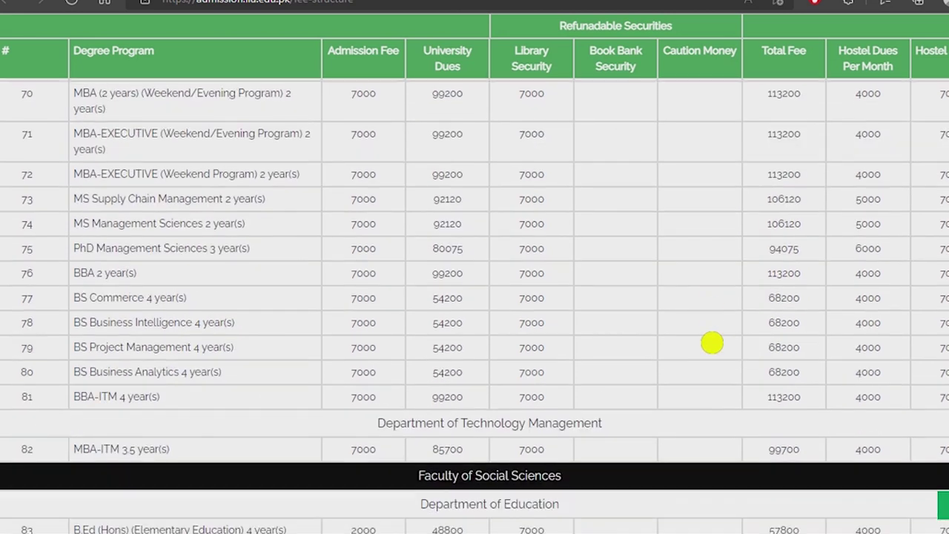
Review the Faculty of Social Sciences fees, checking the total fee of BS Media & Communication
scroll(713, 304, down, 8)
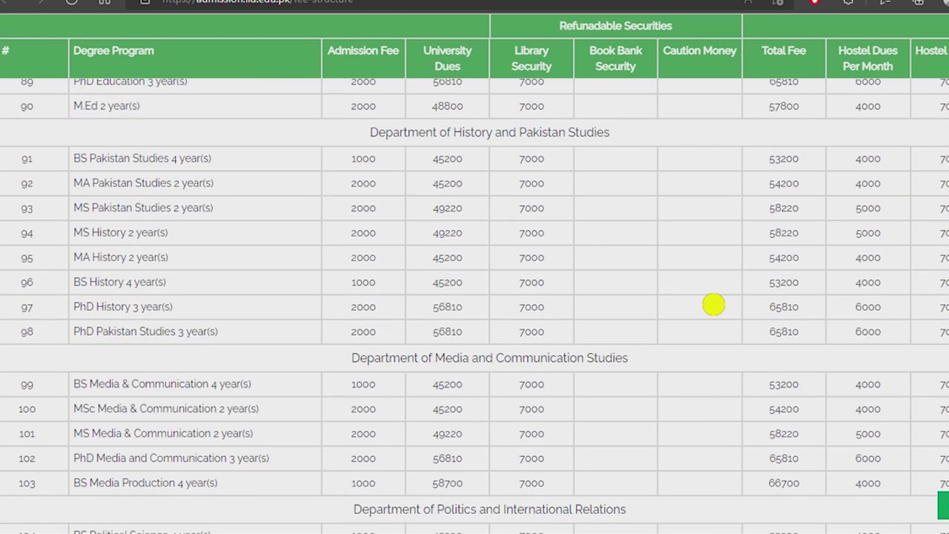
scroll(714, 304, down, 1)
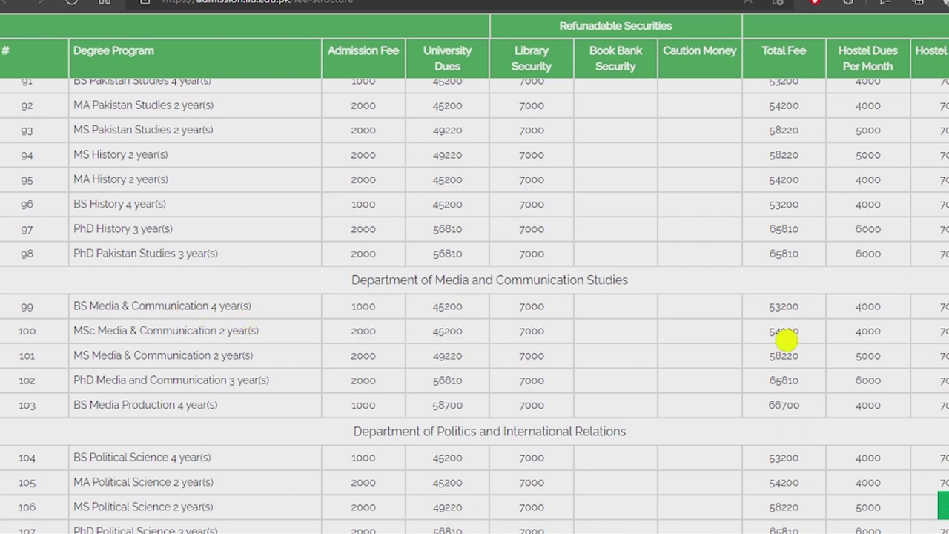
double_click(780, 318)
scroll(572, 388, down, 8)
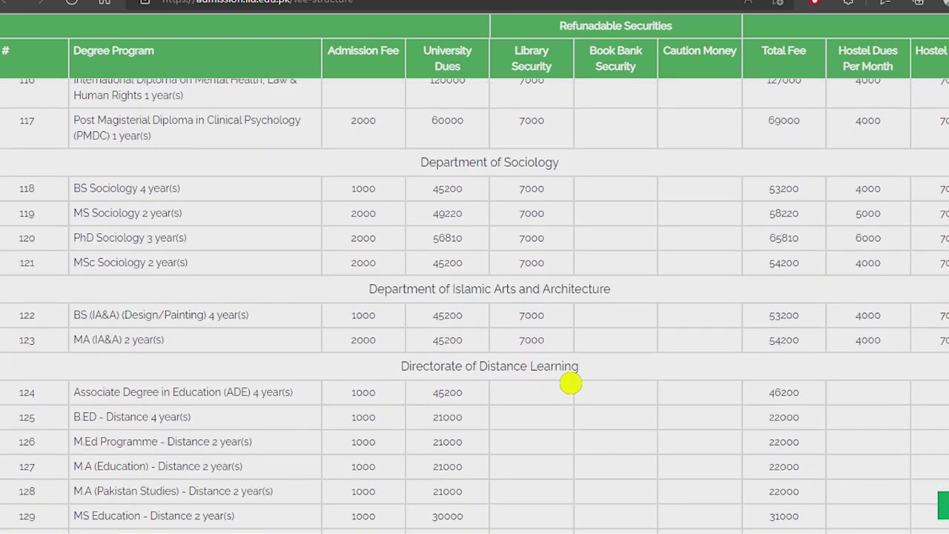
Review the fees listed for the International Institute of Islamic Economics and the Faculty of Shariah and Law
scroll(571, 383, down, 6)
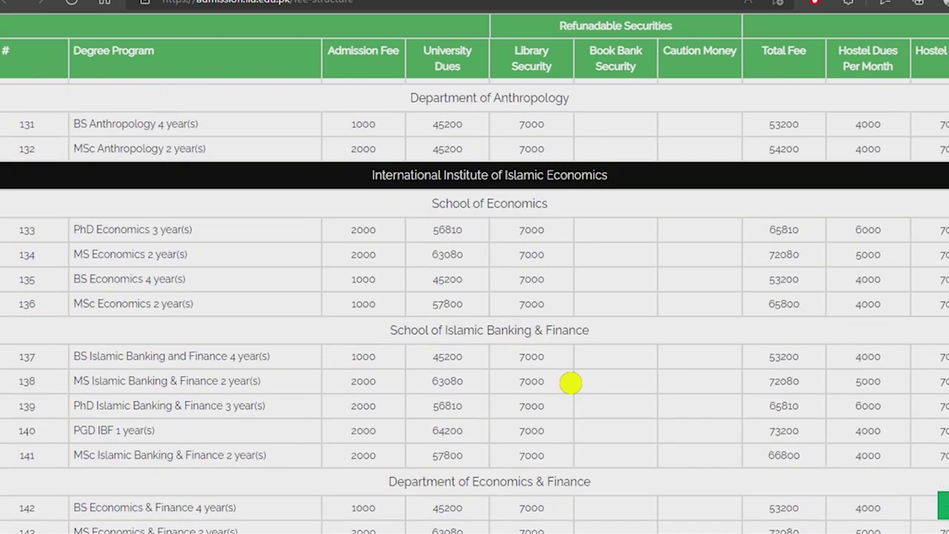
scroll(571, 383, down, 7)
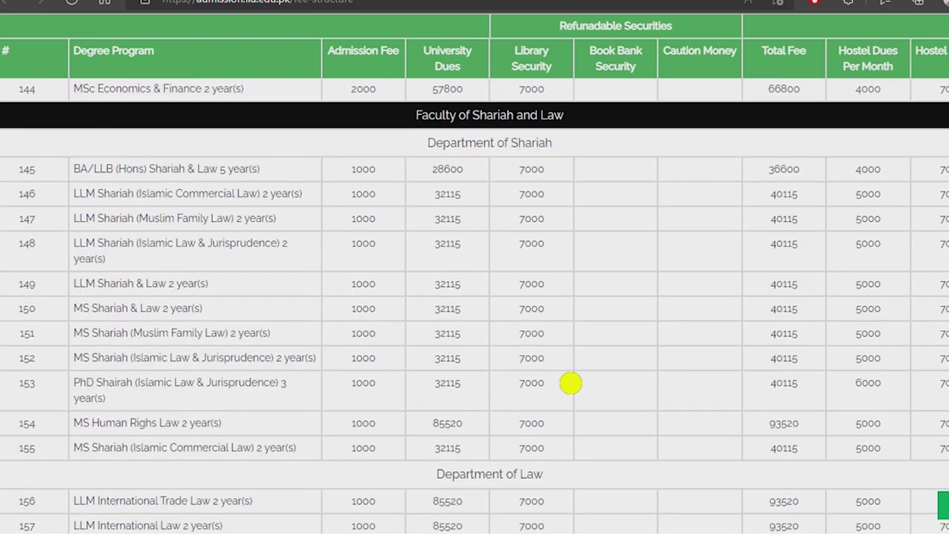
scroll(403, 360, down, 6)
Return to the start of the fee table and check the monthly hostel dues of the Department of Linguistics programs
scroll(665, 333, up, 20)
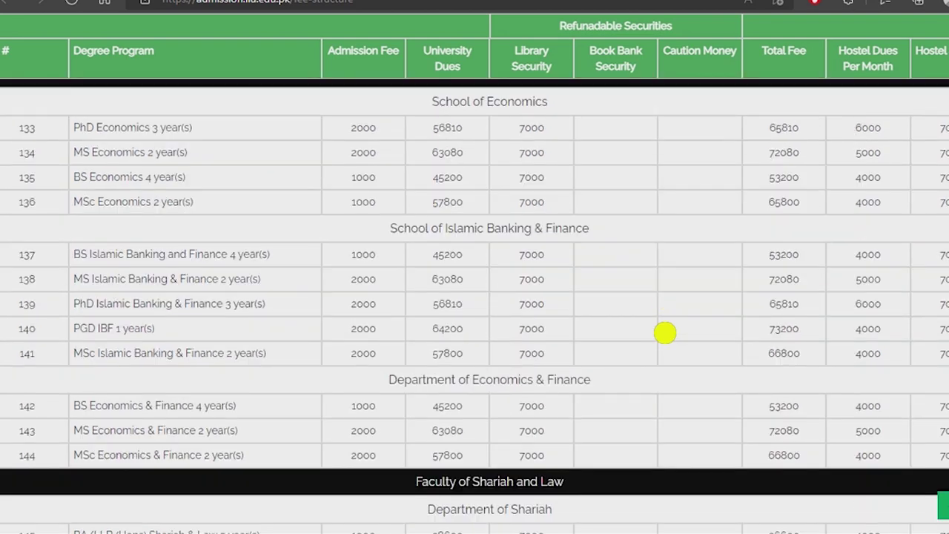
scroll(665, 333, up, 20)
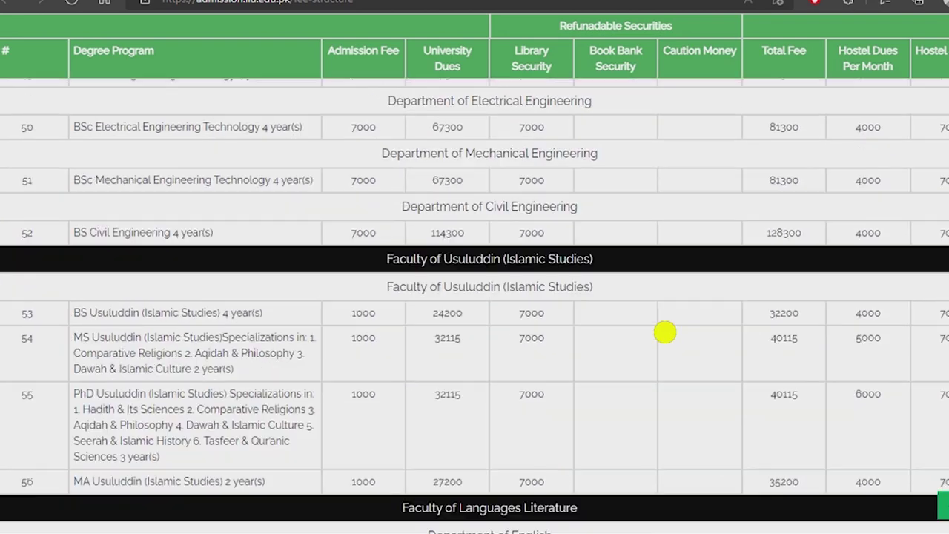
scroll(665, 332, up, 6)
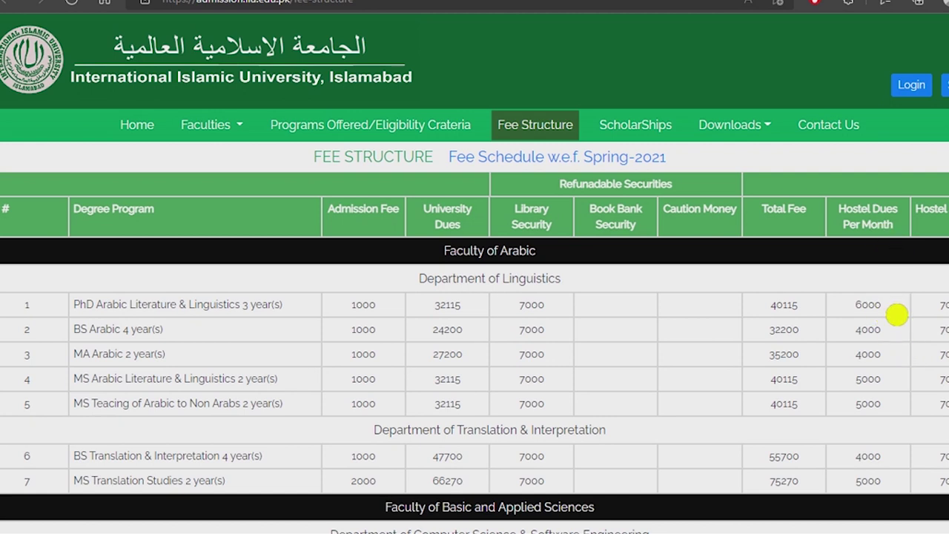
drag(880, 318, 862, 322)
click(868, 324)
Compare the admission fees across the Arabic, Basic and Applied Sciences, and Engineering & Technology programs
scroll(883, 312, down, 1)
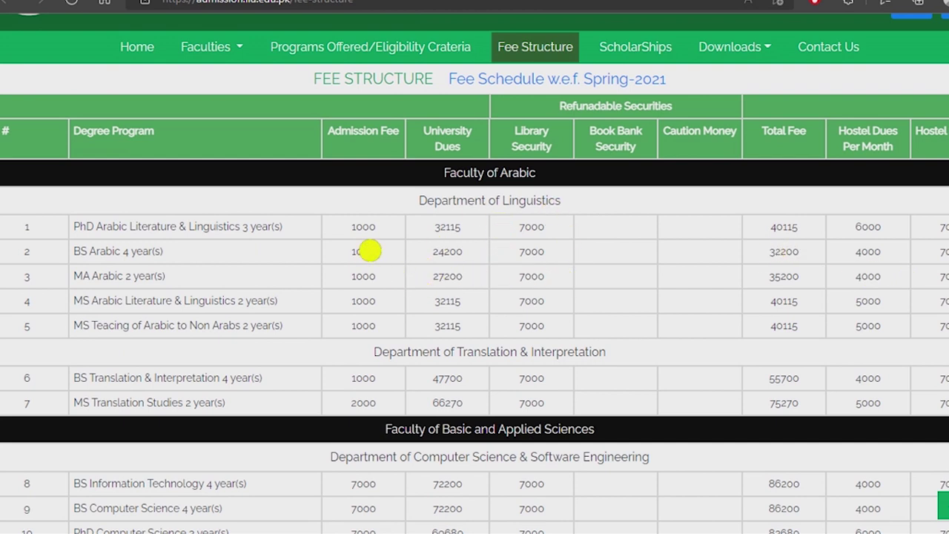
scroll(381, 322, down, 4)
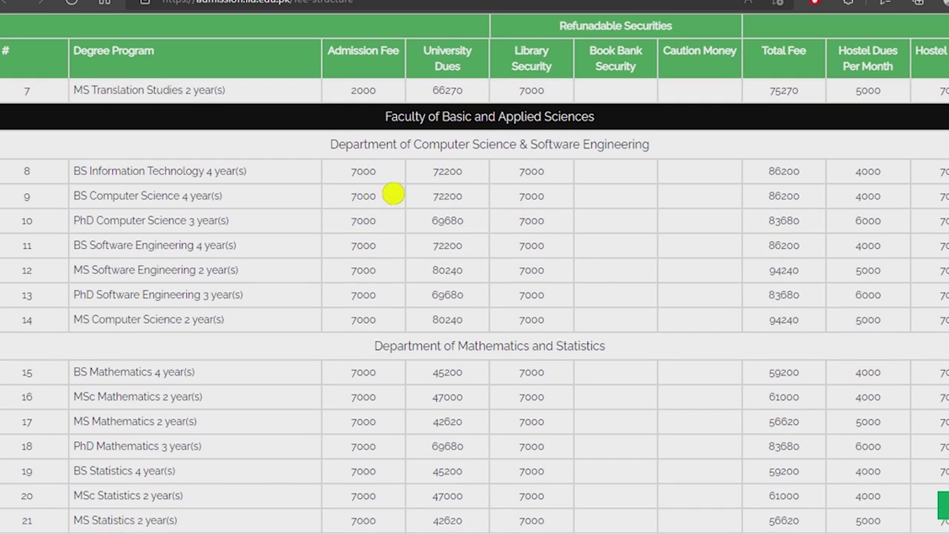
scroll(393, 194, down, 6)
scroll(362, 380, down, 5)
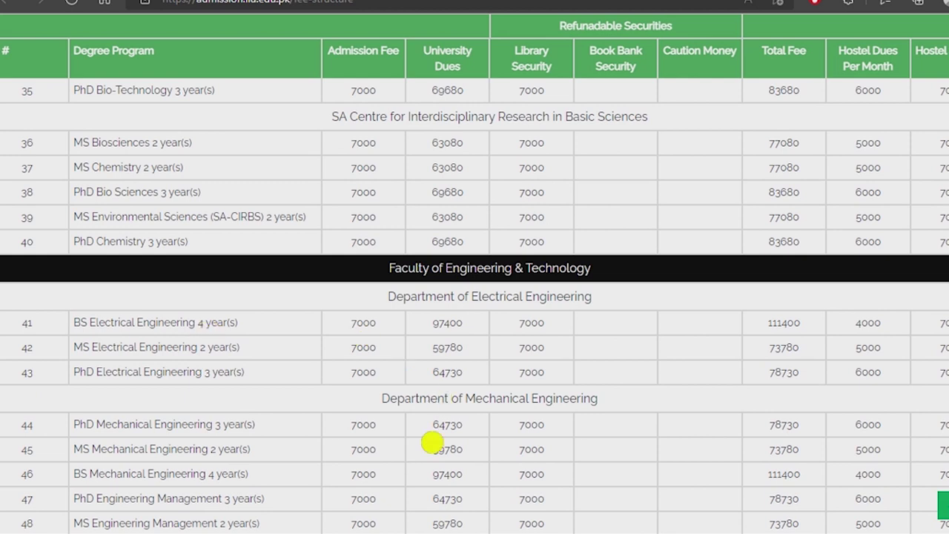
Switch to the admission advertisement image and check its admission test, how-to-apply and deadline notes
key(ctrl+Tab)
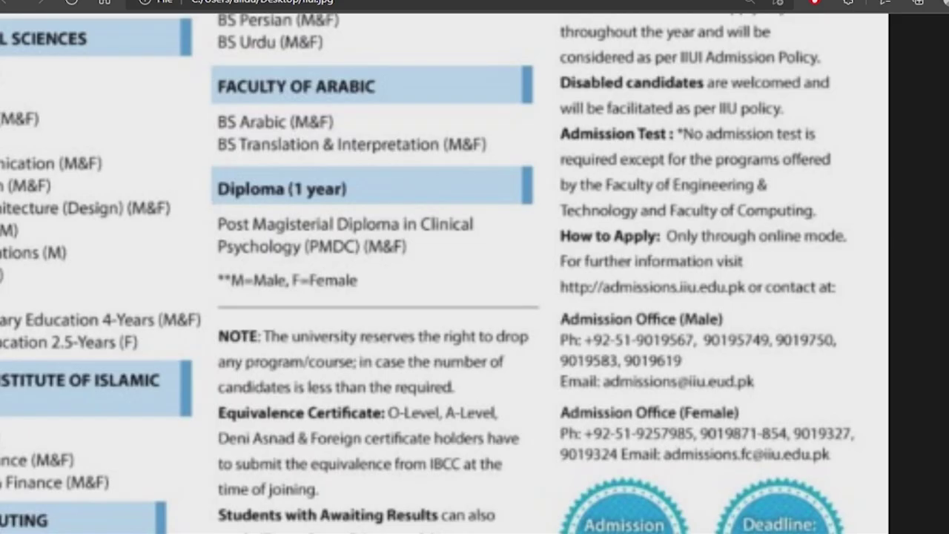
scroll(681, 283, down, 2)
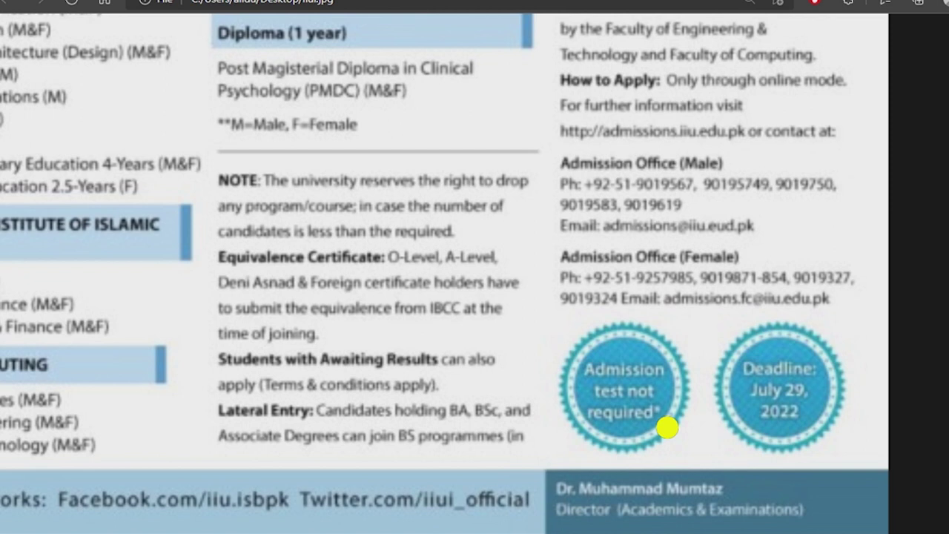
scroll(710, 402, up, 3)
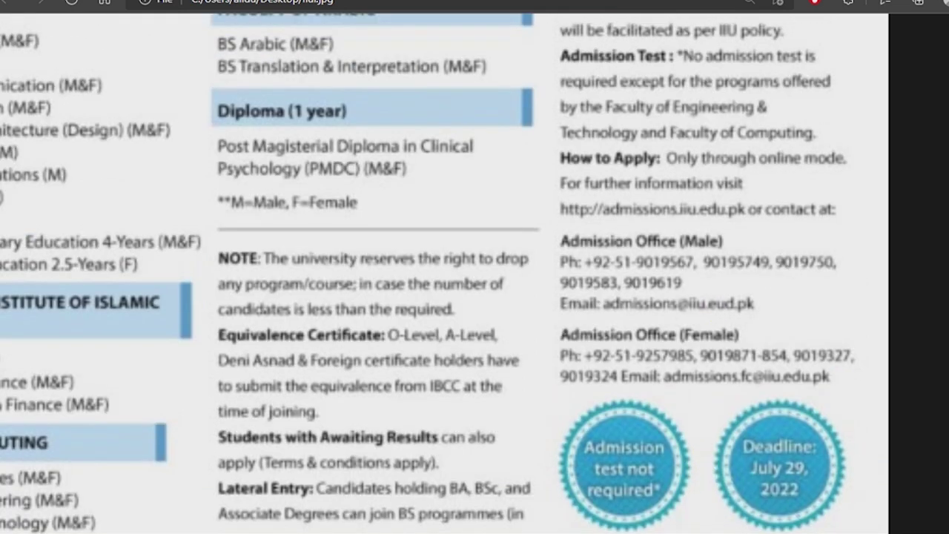
Switch to the admission portal signup form and examine its gender, nationality, CNIC and password fields
click(771, 4)
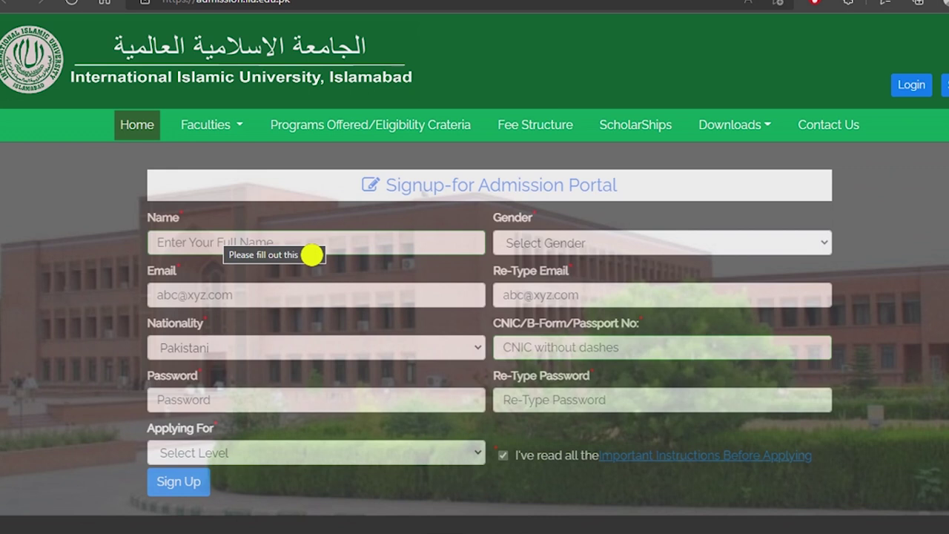
click(568, 248)
click(568, 250)
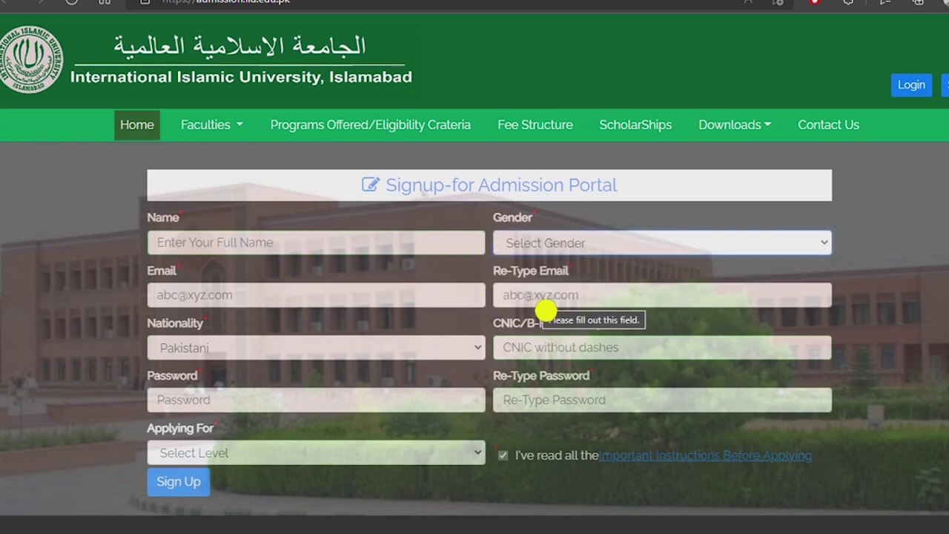
click(252, 359)
click(250, 359)
click(610, 359)
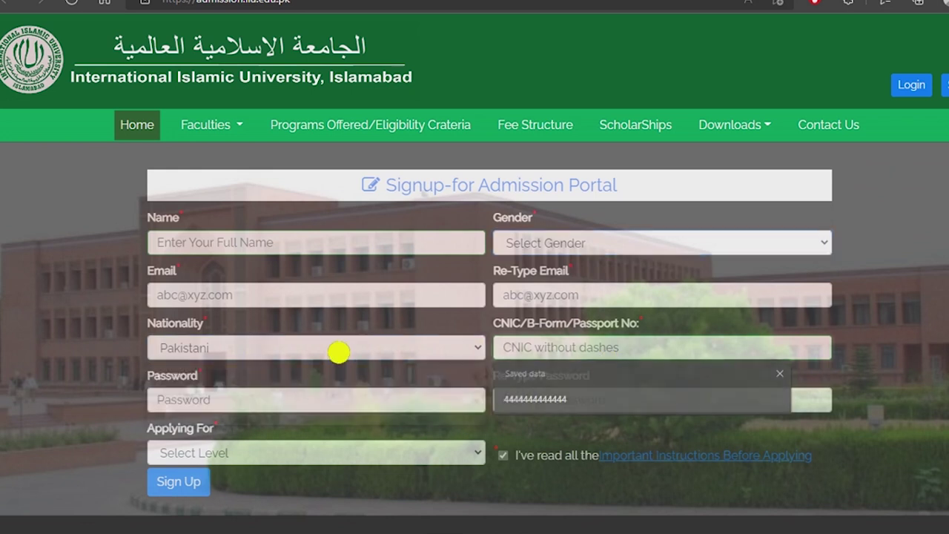
click(335, 354)
click(204, 388)
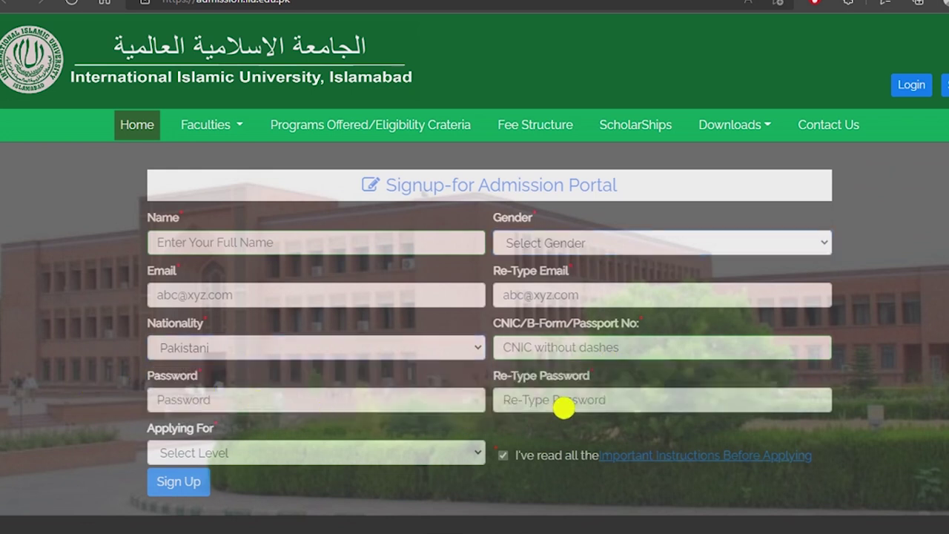
View the study levels offered under Applying For on the signup form without choosing one
scroll(407, 409, down, 1)
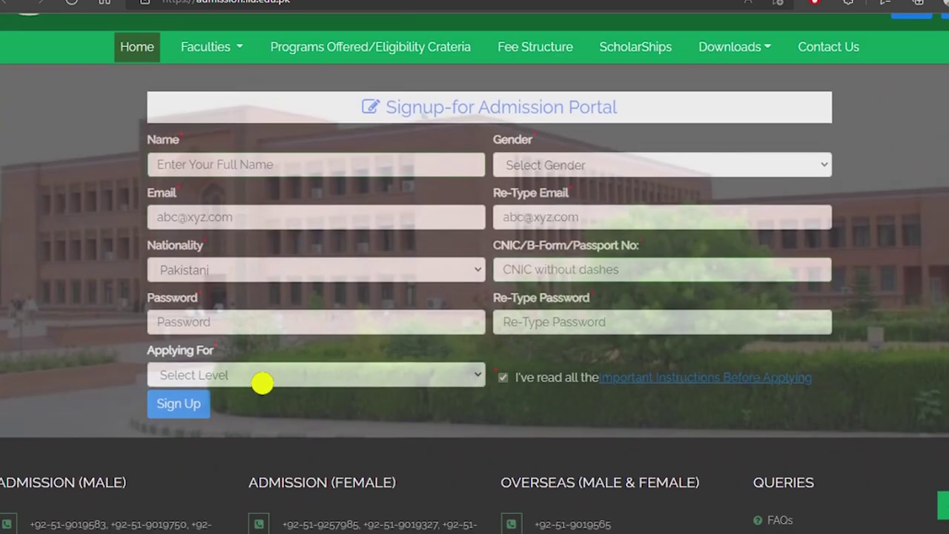
click(260, 378)
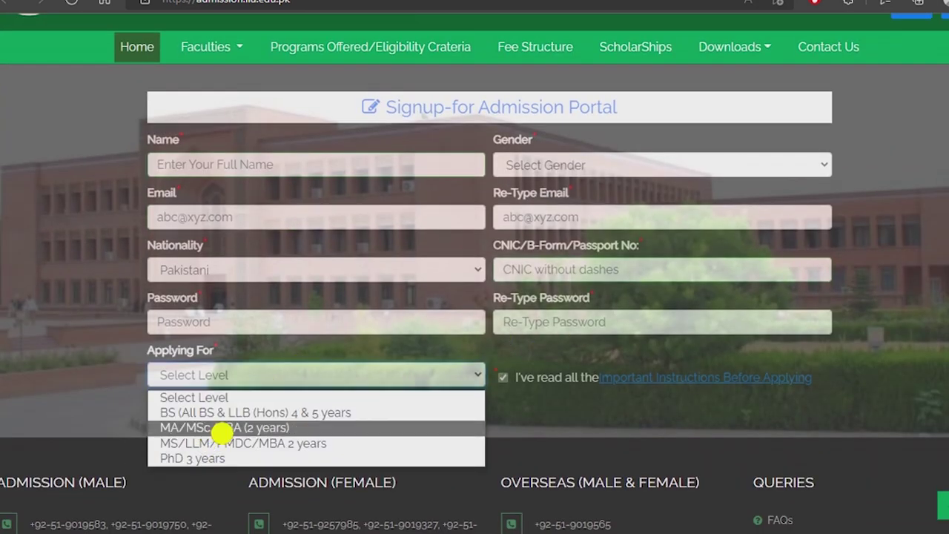
click(74, 362)
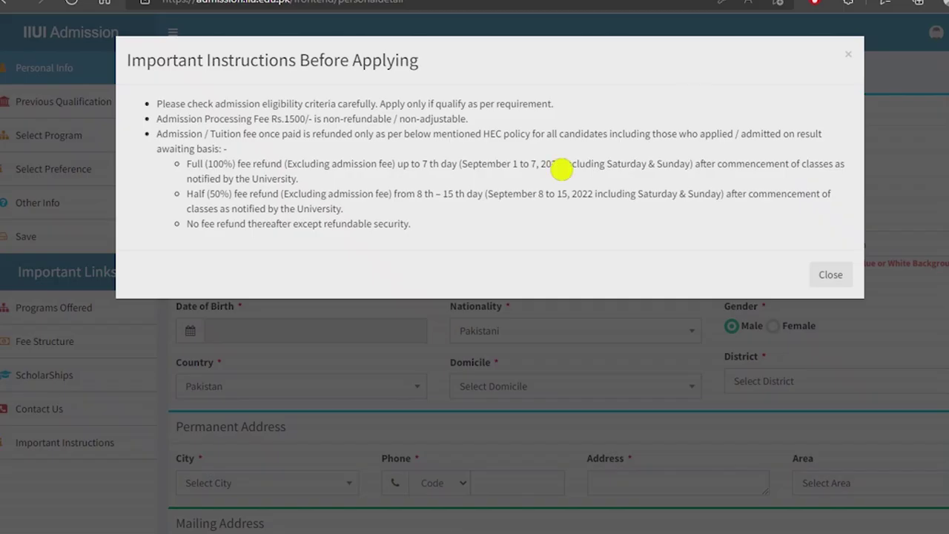
Read the instructions on eligibility, the non-refundable processing fee and the HEC tuition refund policy
drag(176, 105, 191, 121)
drag(177, 87, 327, 186)
drag(342, 214, 434, 130)
click(437, 138)
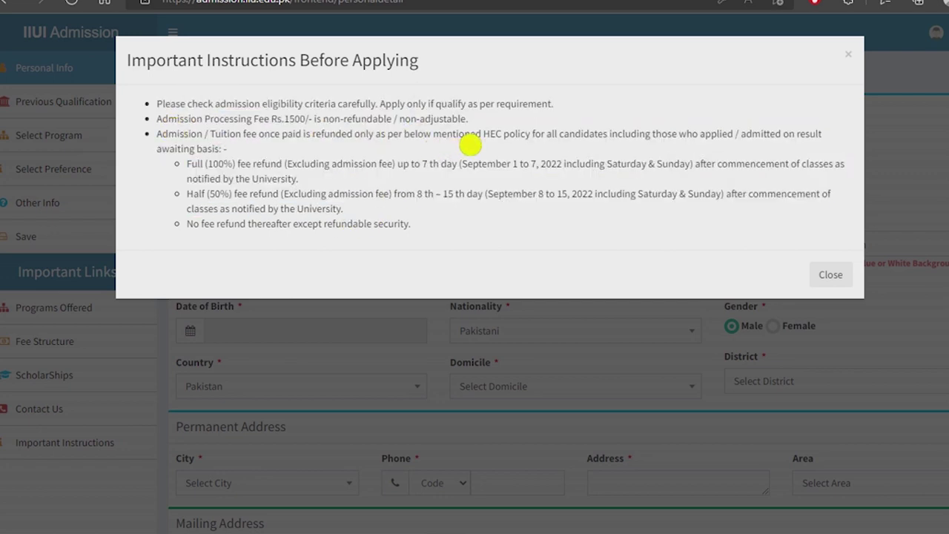
Read the full and half fee refund rules, and close the Important Instructions Before Applying notice
drag(319, 165, 282, 178)
drag(186, 163, 509, 204)
click(324, 224)
click(271, 214)
drag(333, 223, 326, 224)
drag(187, 193, 341, 240)
click(341, 240)
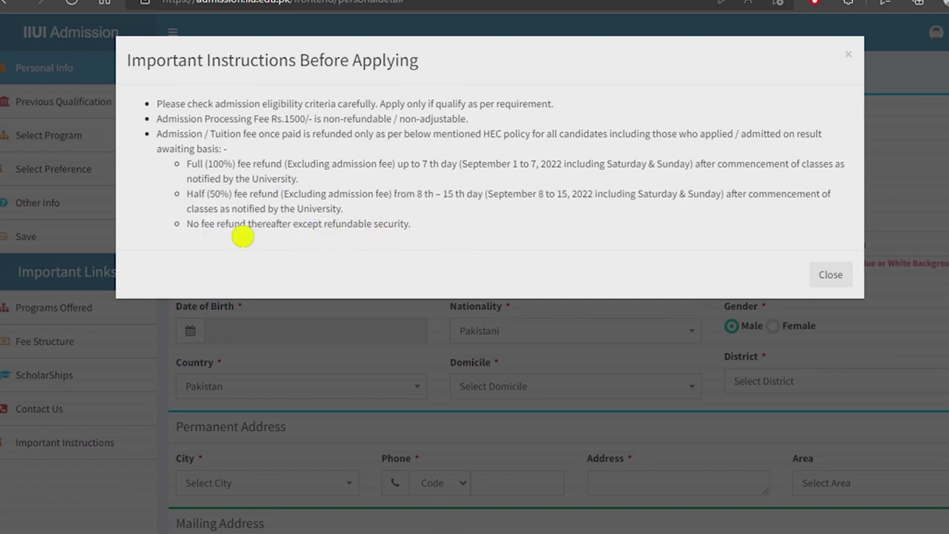
click(849, 53)
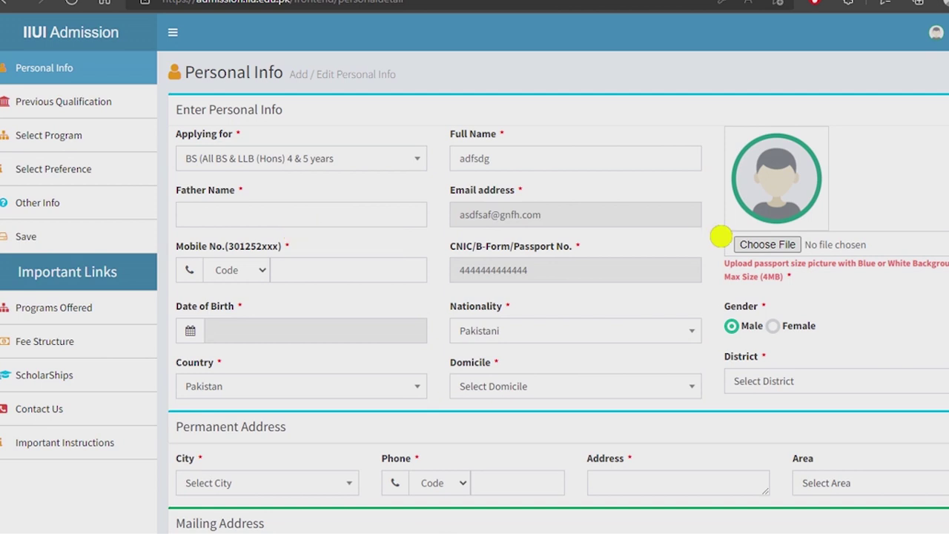
Examine the domicile, nationality and date of birth fields on the Personal Info form without changing them
scroll(797, 244, down, 1)
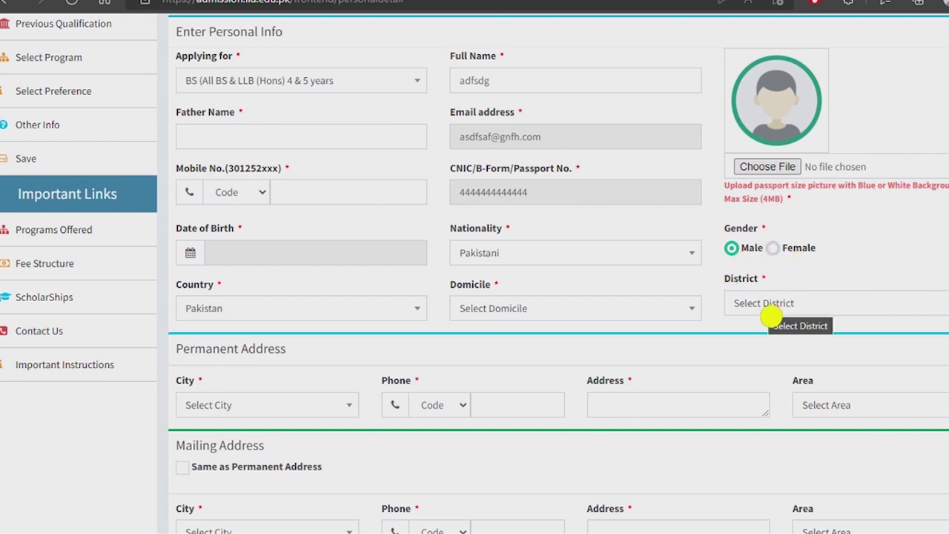
click(573, 319)
click(507, 285)
click(519, 256)
click(521, 256)
click(253, 252)
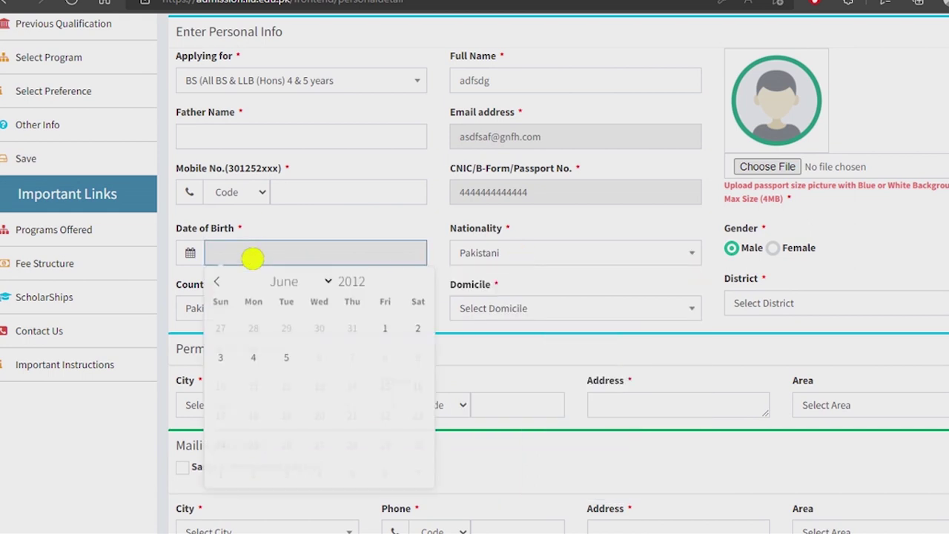
click(193, 272)
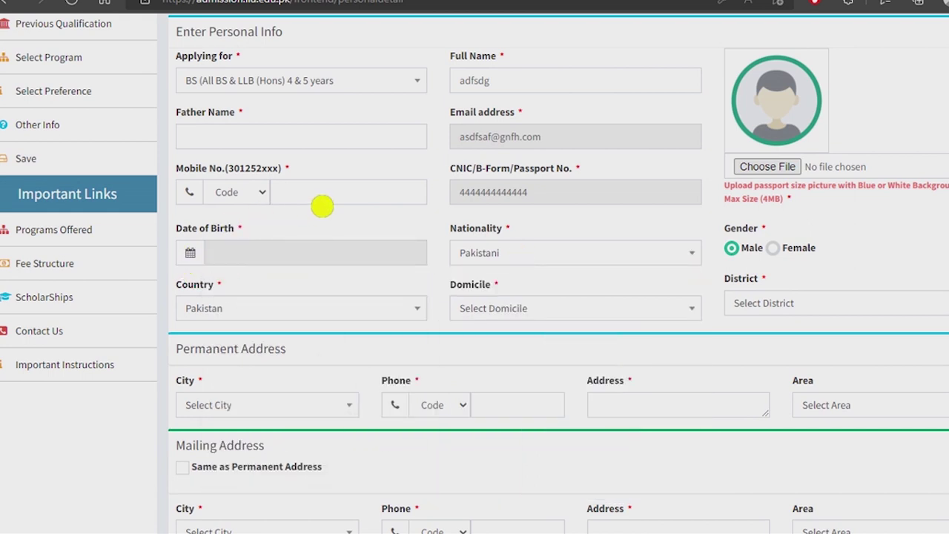
Look over the permanent and mailing address fields, and move on to the Previous Qualification section
scroll(253, 326, down, 3)
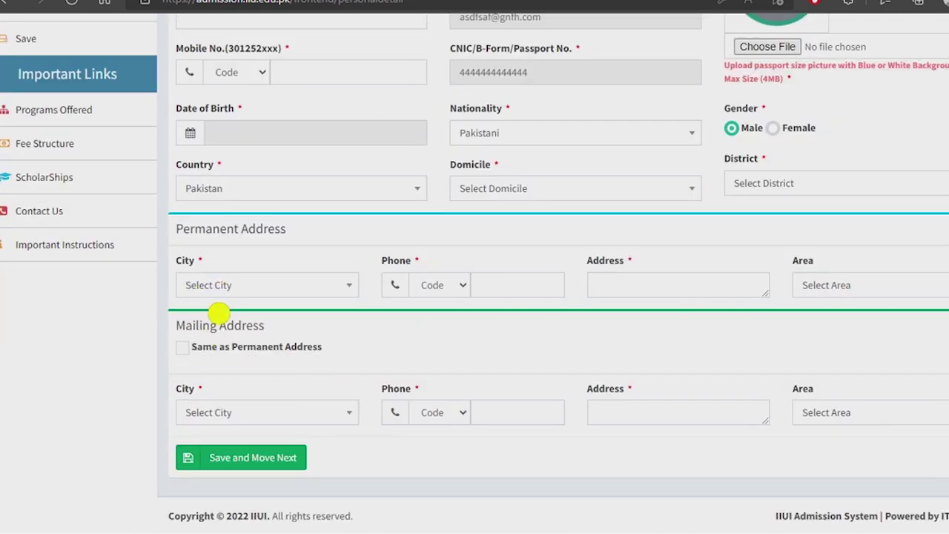
click(213, 363)
click(233, 360)
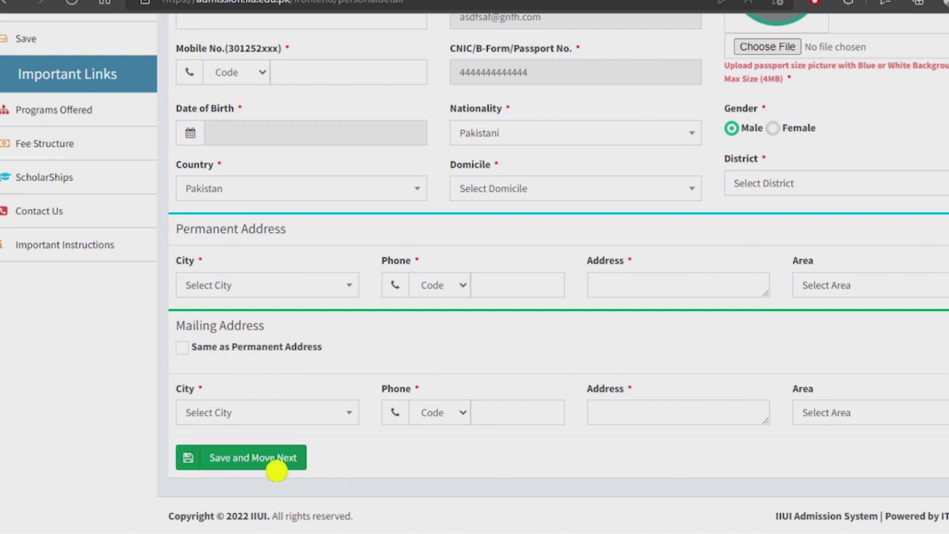
click(290, 467)
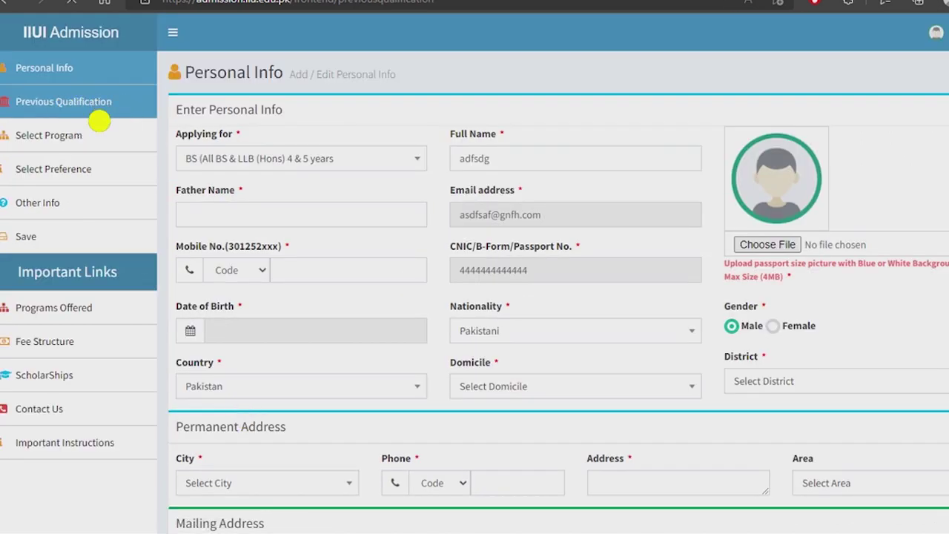
click(87, 113)
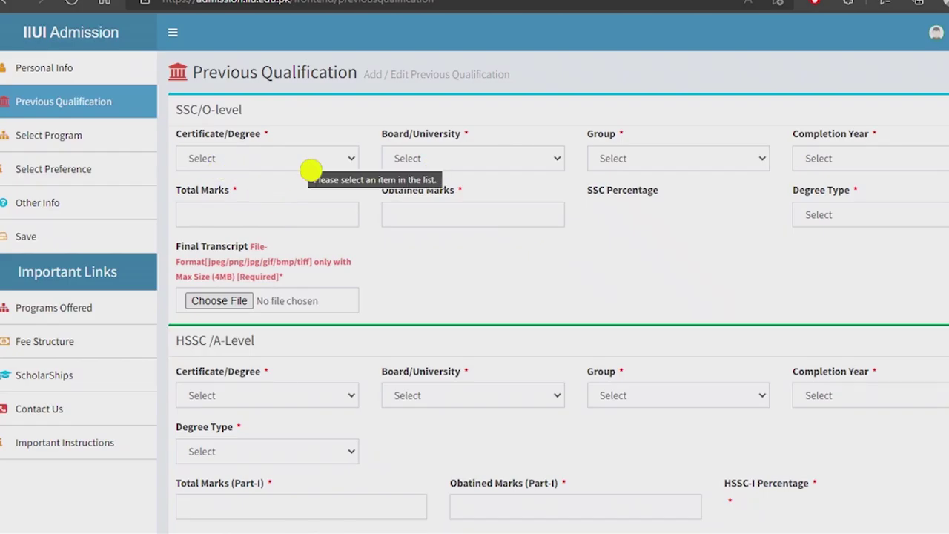
Go through the SSC/O-level certificate and board fields, and set the group to Science
click(311, 166)
click(311, 168)
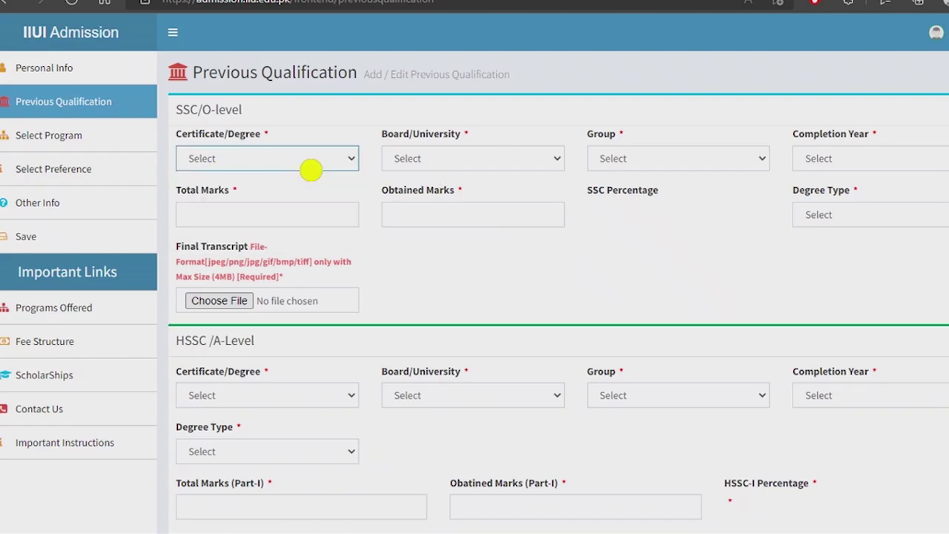
click(430, 161)
click(434, 165)
click(640, 158)
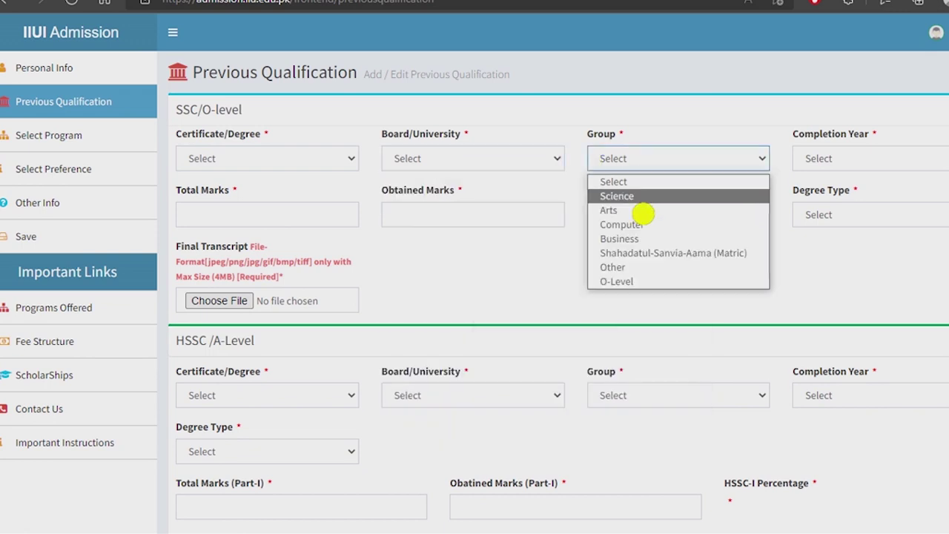
click(647, 204)
click(643, 164)
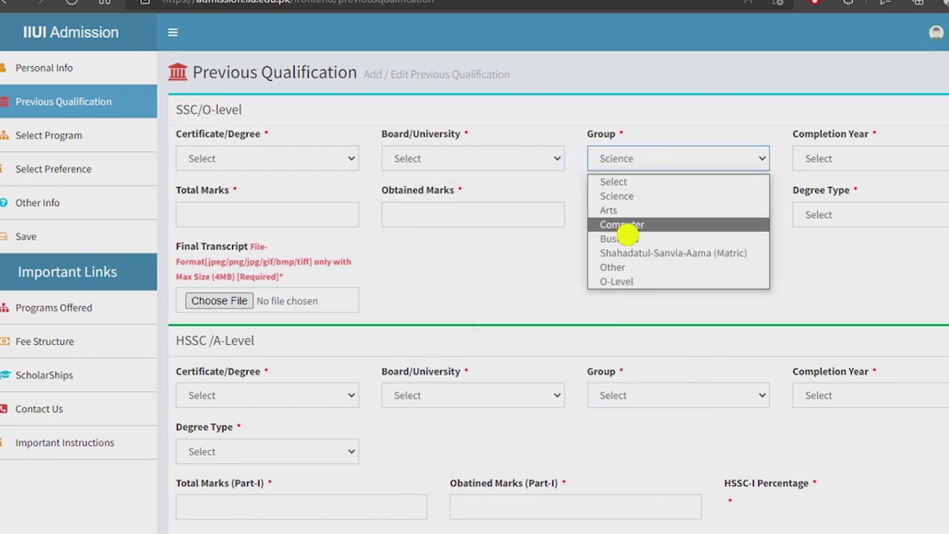
View the completion years offered for SSC/O-level, and examine its total and obtained marks fields
click(843, 165)
click(861, 169)
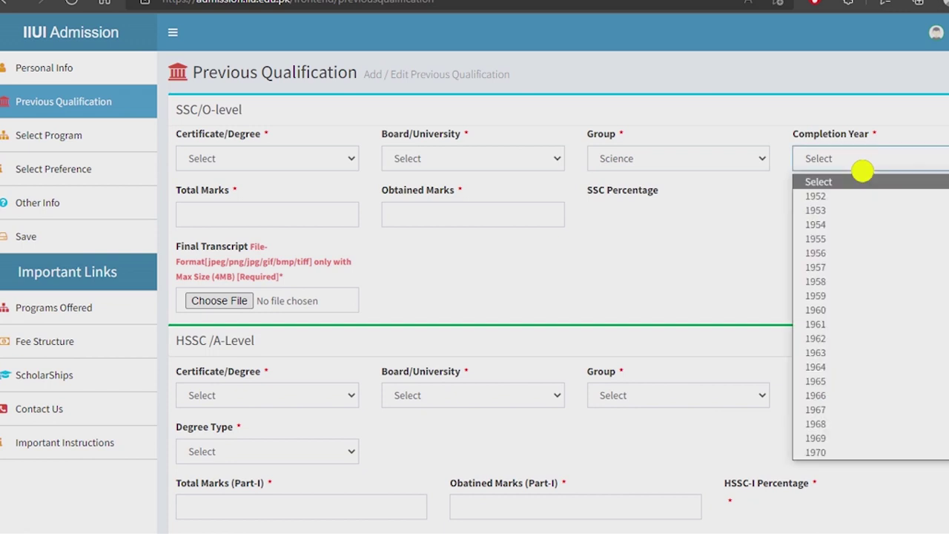
click(863, 171)
click(220, 217)
click(386, 223)
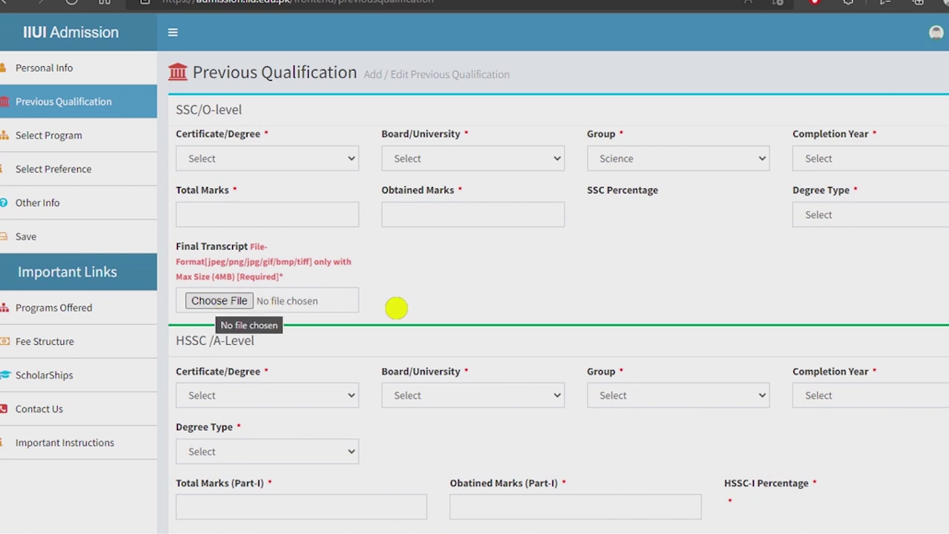
Set the SSC/O-level degree type to Regular
scroll(409, 307, down, 1)
click(874, 137)
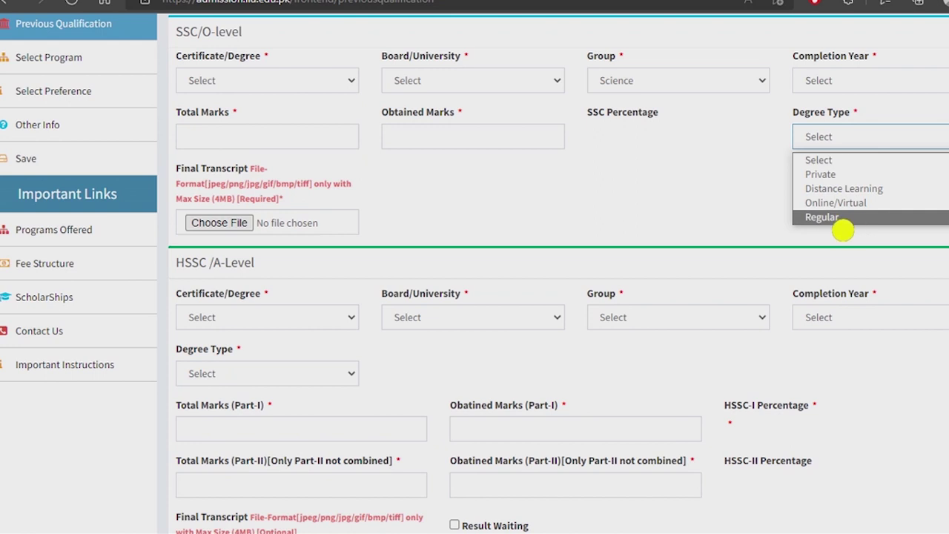
click(841, 219)
Examine the HSSC/A-Level total and obtained marks fields for Part-I and Part-II
scroll(371, 215, down, 3)
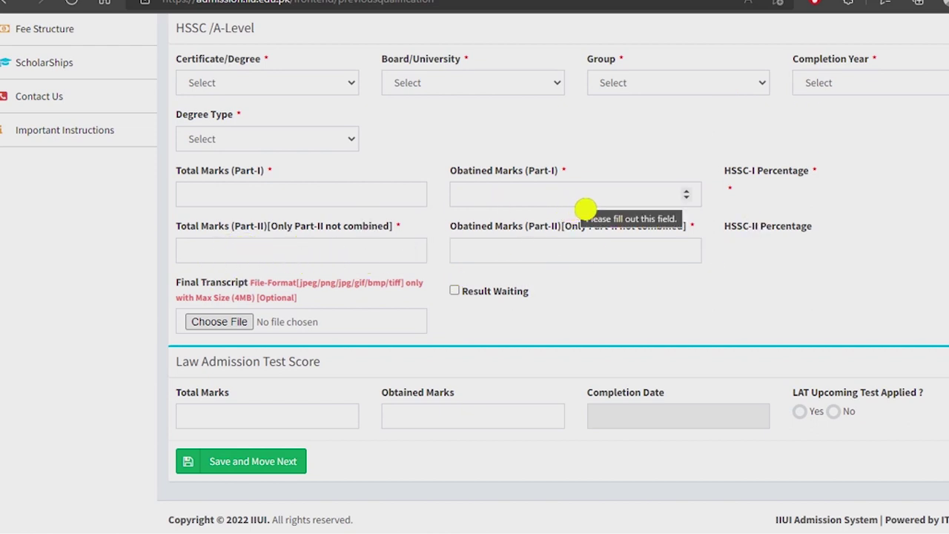
click(586, 206)
click(312, 206)
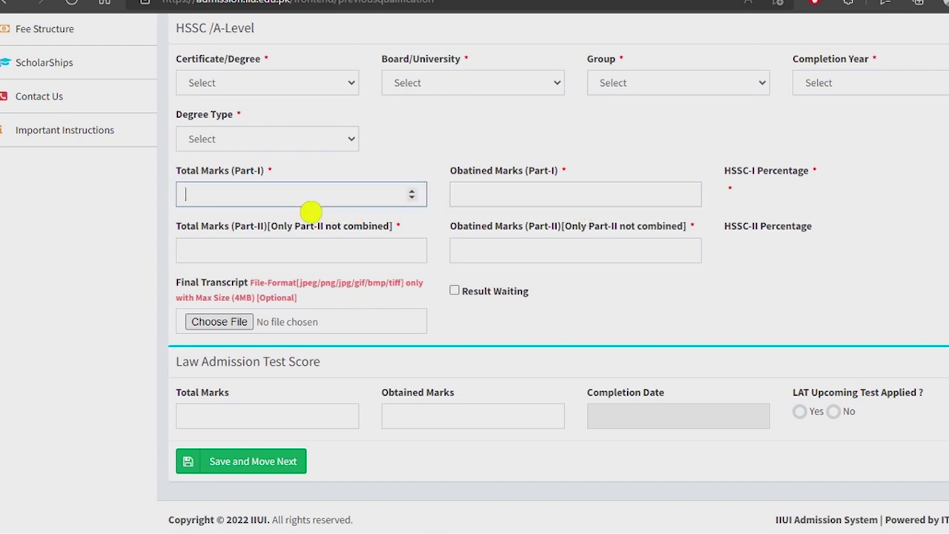
click(534, 207)
click(626, 254)
click(335, 260)
click(469, 261)
click(341, 260)
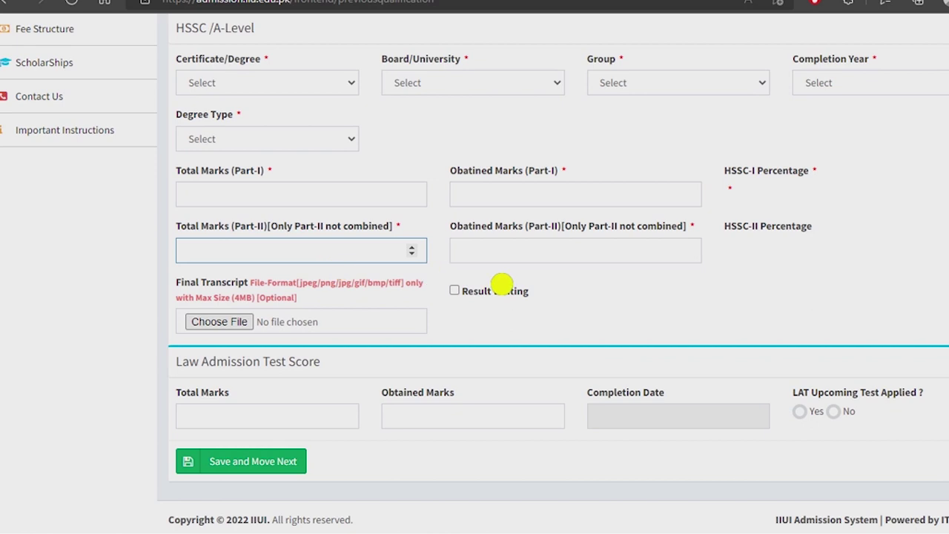
Switch the HSSC Result Waiting option on and off to compare the marks fields it requires
click(454, 290)
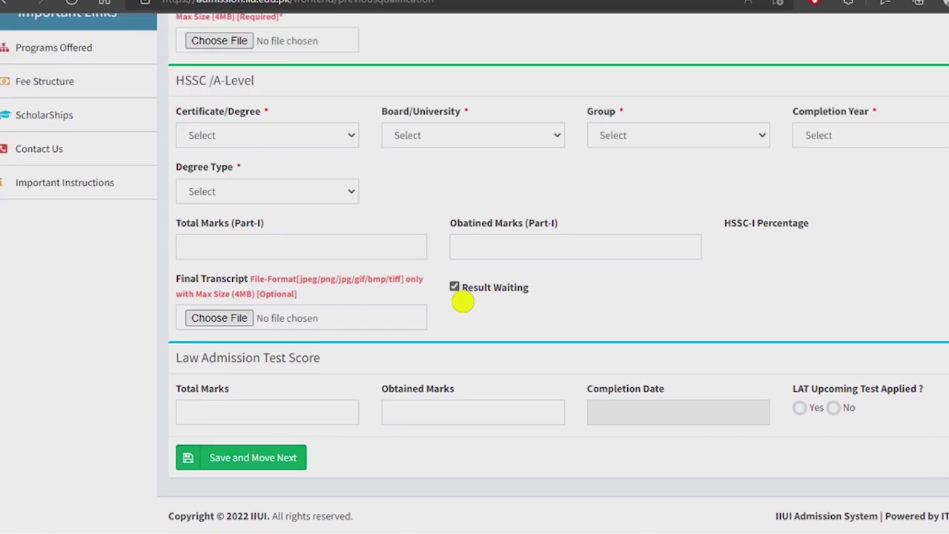
click(457, 289)
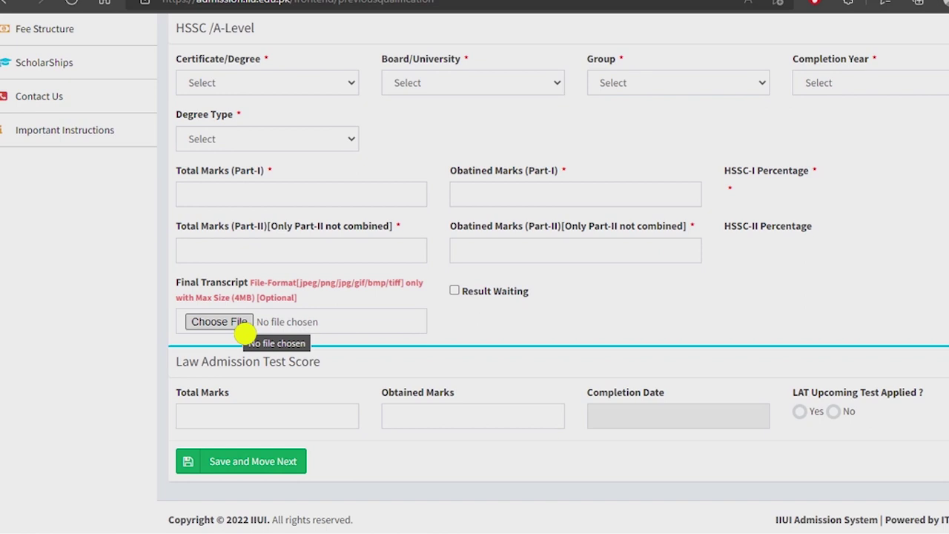
click(455, 292)
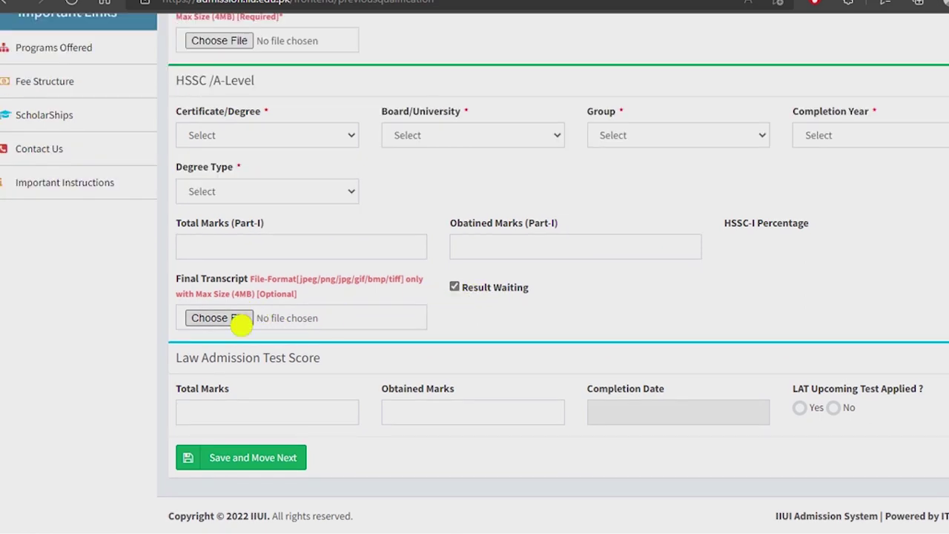
click(456, 290)
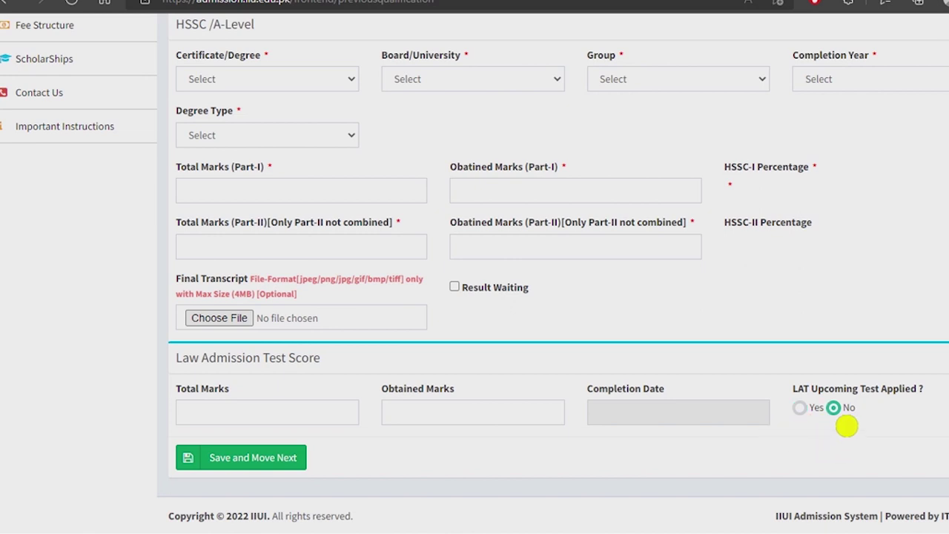
Open the Select Program section and look over the available BS programs by faculty
scroll(513, 462, up, 5)
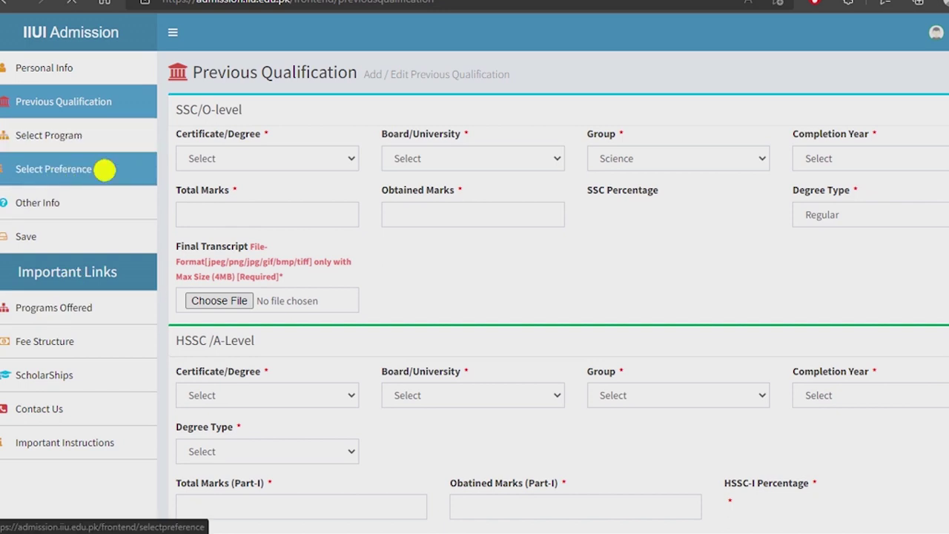
click(104, 169)
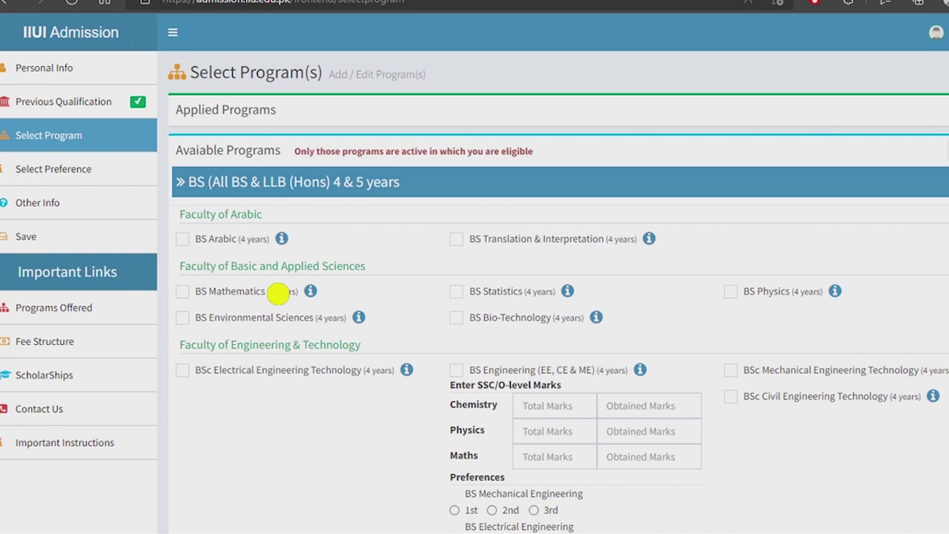
scroll(278, 293, down, 1)
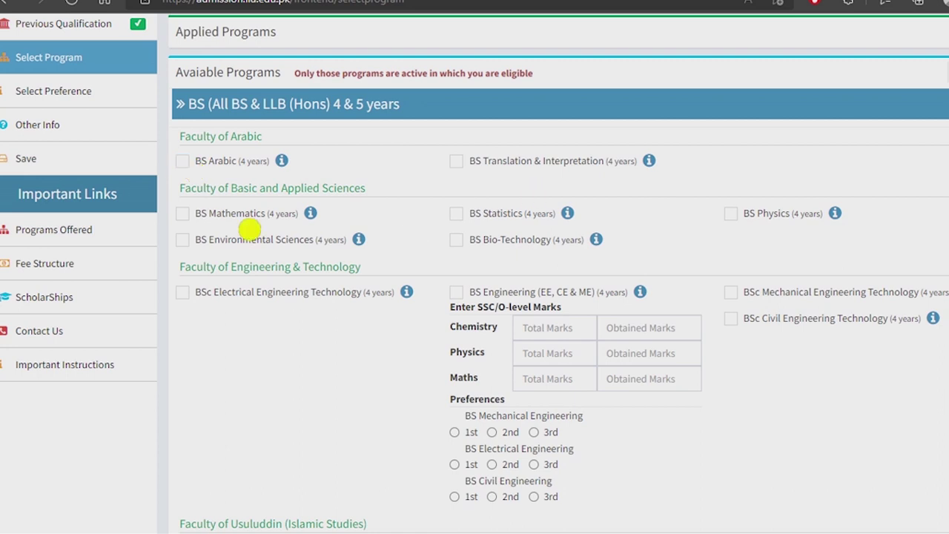
Select BSc Electrical Engineering Technology, read its requirements and first semester fee, and agree to them
click(195, 301)
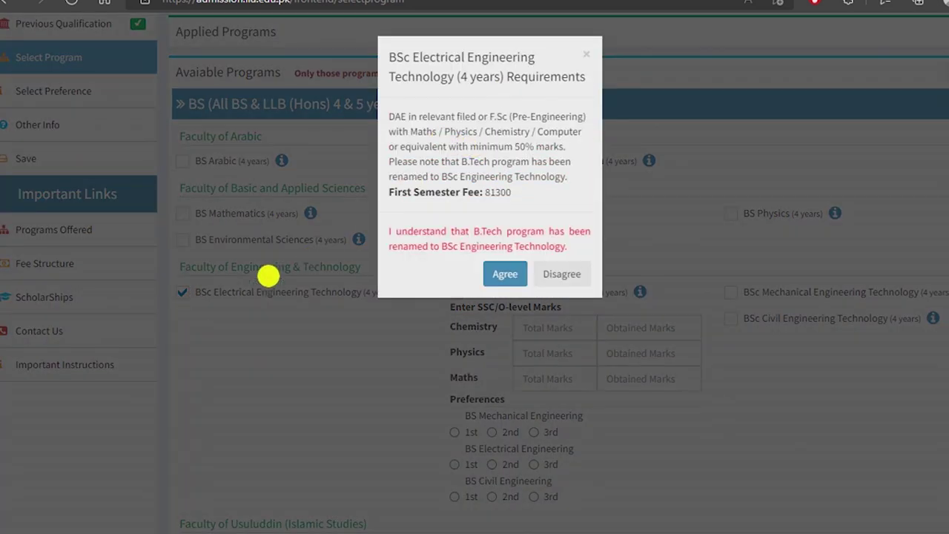
drag(457, 119, 466, 186)
click(538, 193)
click(459, 194)
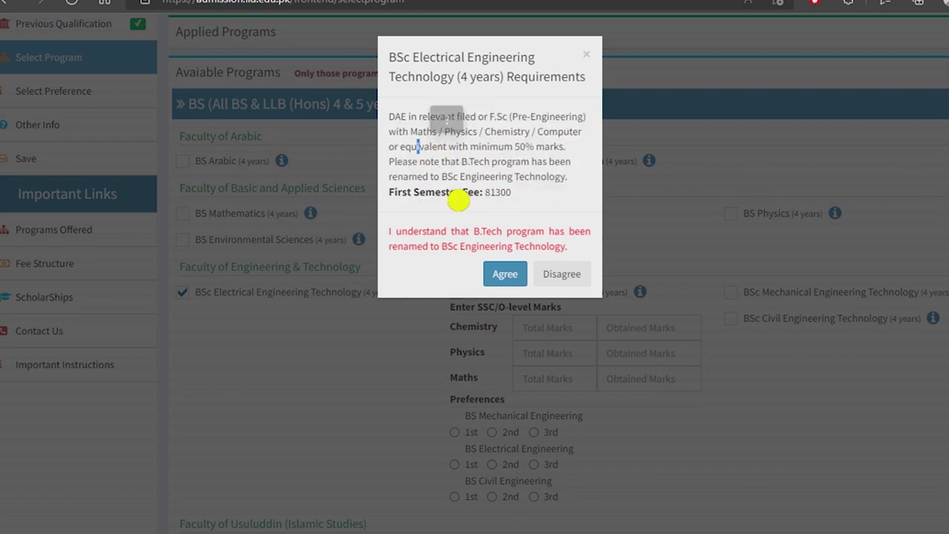
click(522, 274)
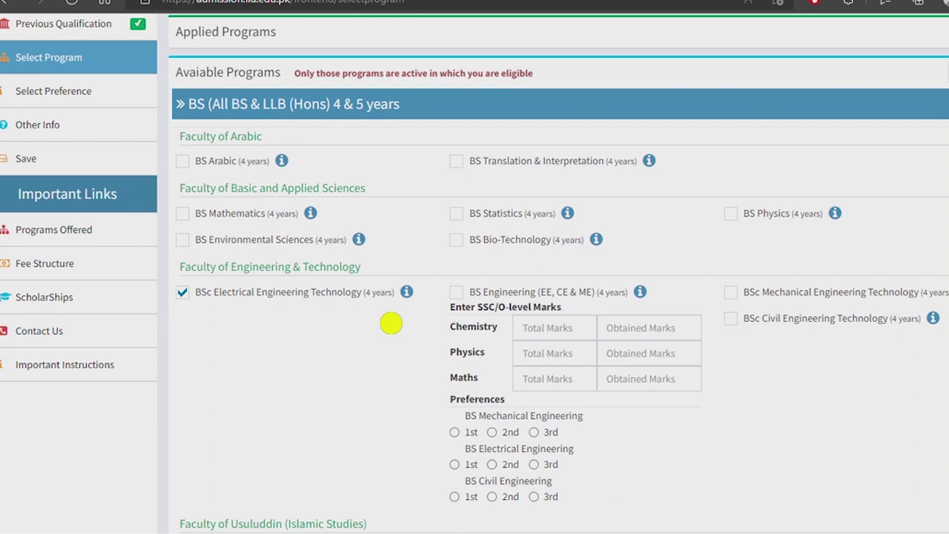
Select BS Engineering (EE, CE & ME) in place of BSc Electrical Engineering Technology
scroll(367, 370, down, 1)
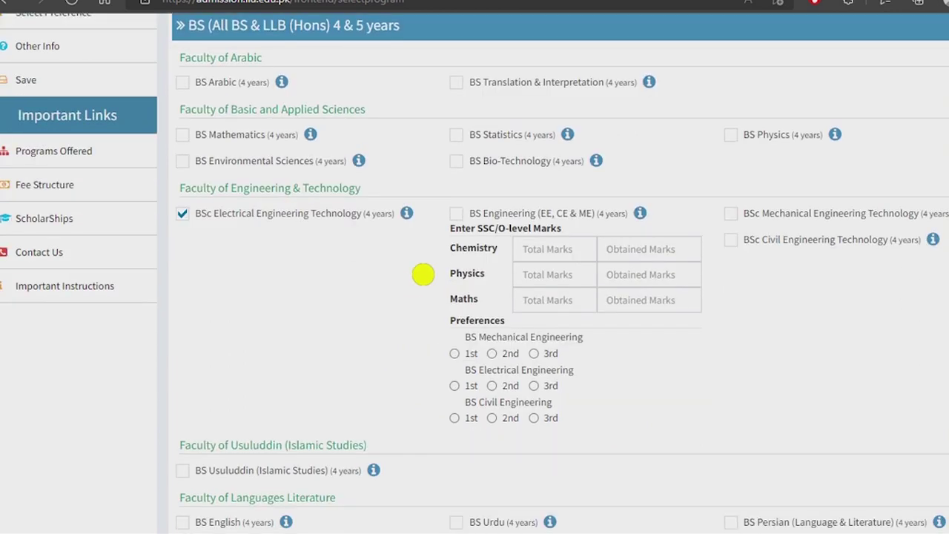
click(471, 218)
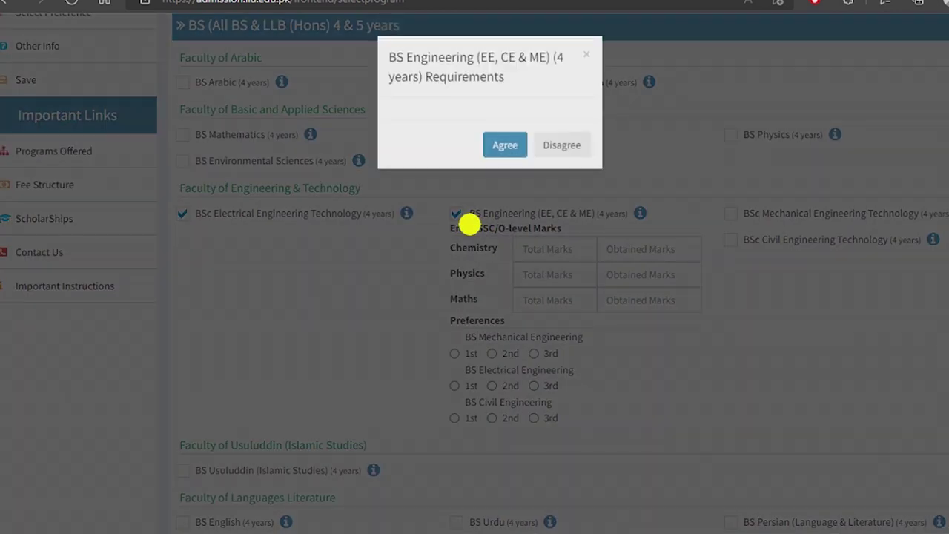
click(506, 221)
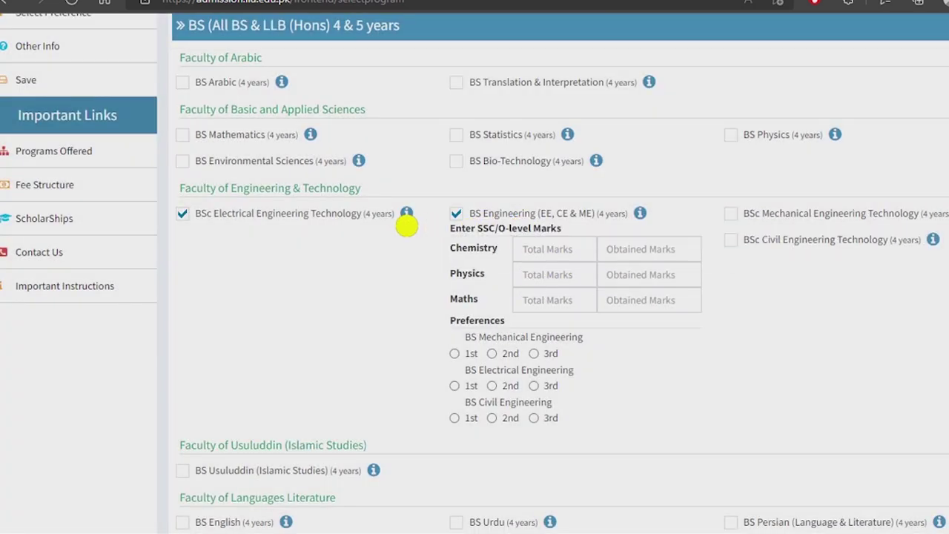
mouse_move(420, 223)
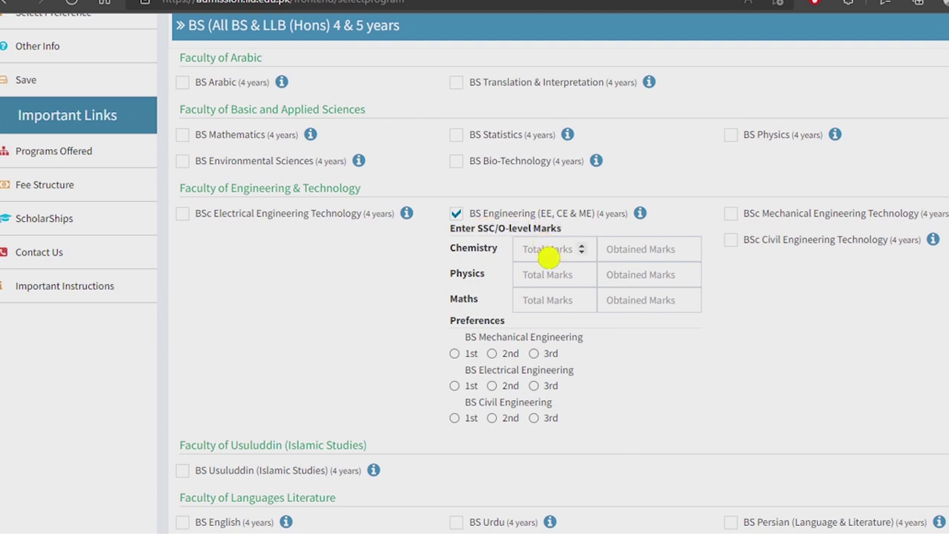
drag(509, 220, 659, 227)
drag(574, 227, 552, 230)
click(494, 224)
Look over the SSC subject marks fields, and rank the BS Engineering preferences as Mechanical 1st, Electrical 2nd and Civil 3rd
click(552, 280)
click(548, 304)
click(361, 361)
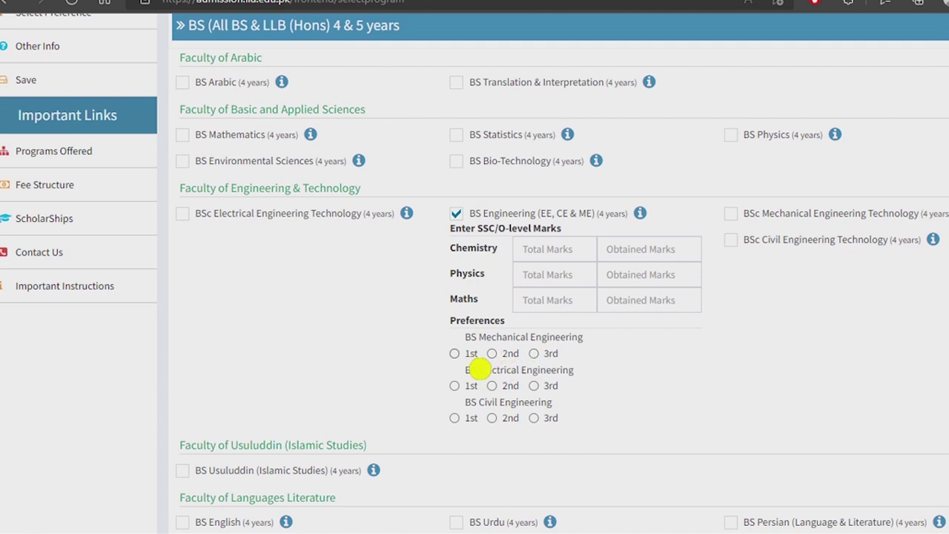
click(455, 354)
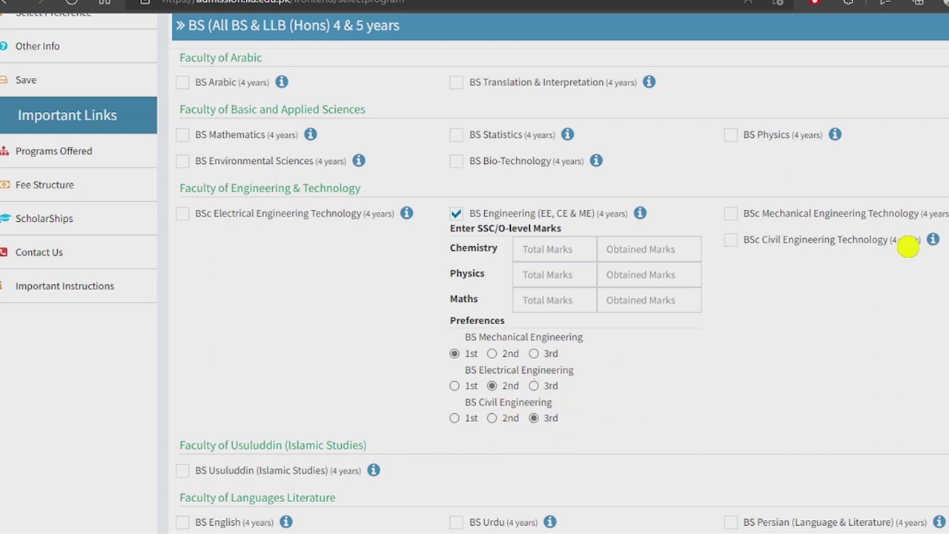
Select BS Usuluddin (Islamic Studies), read its requirements and first semester fee, and agree to them
mouse_move(941, 252)
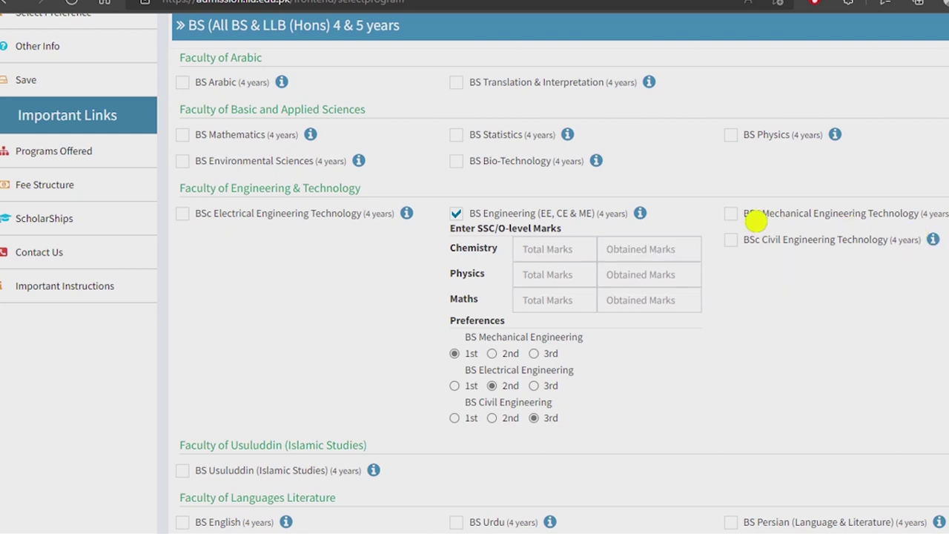
scroll(318, 425, down, 3)
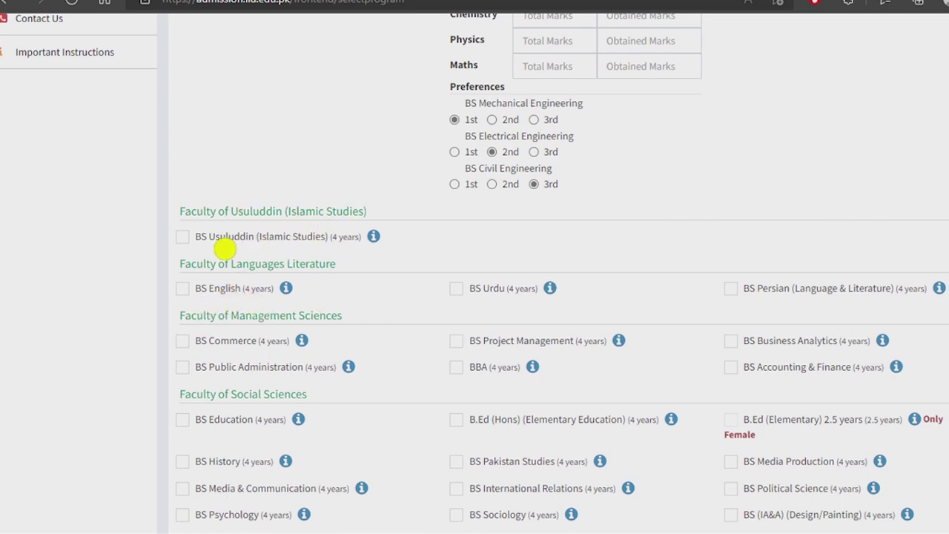
click(196, 248)
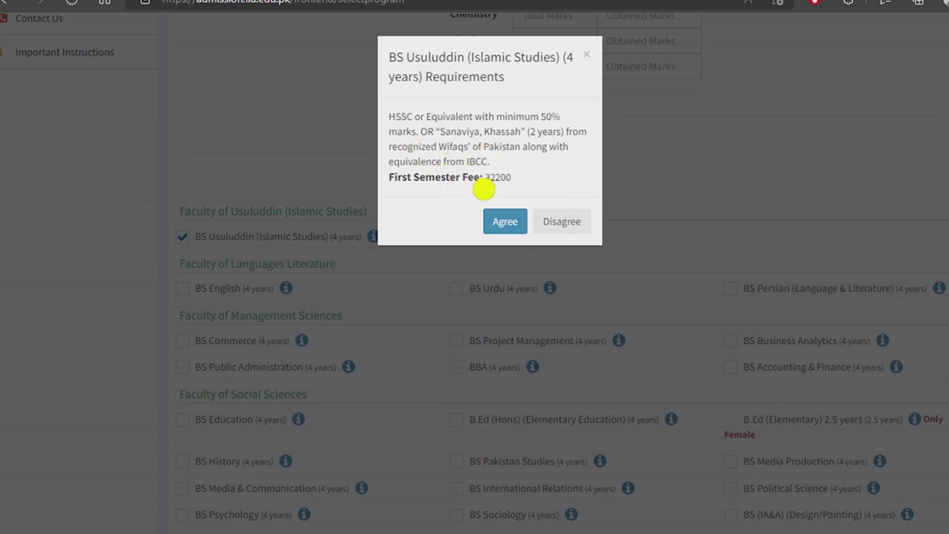
click(506, 226)
Add BS Commerce to the chosen programs, reading its requirements and first semester fee before agreeing
scroll(328, 340, down, 3)
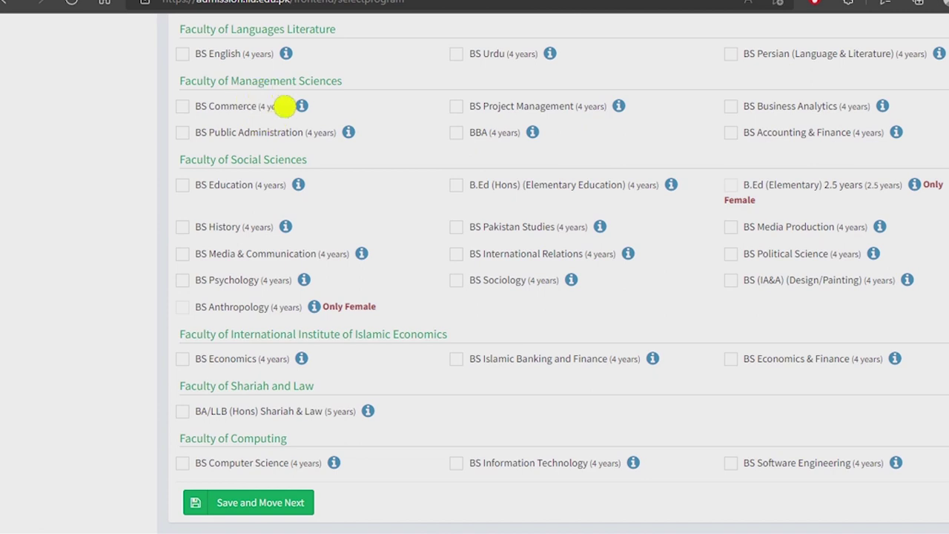
scroll(245, 189, up, 1)
click(185, 189)
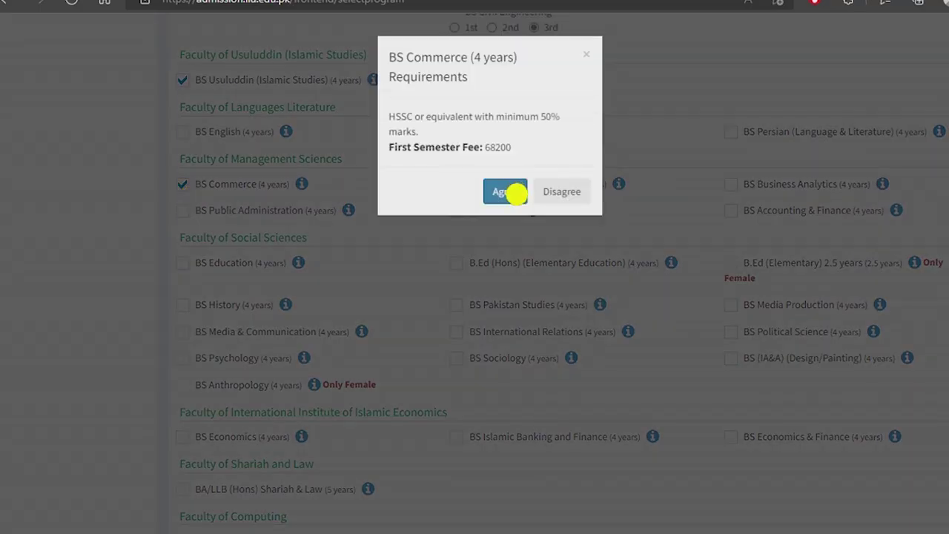
drag(435, 122, 556, 135)
click(553, 137)
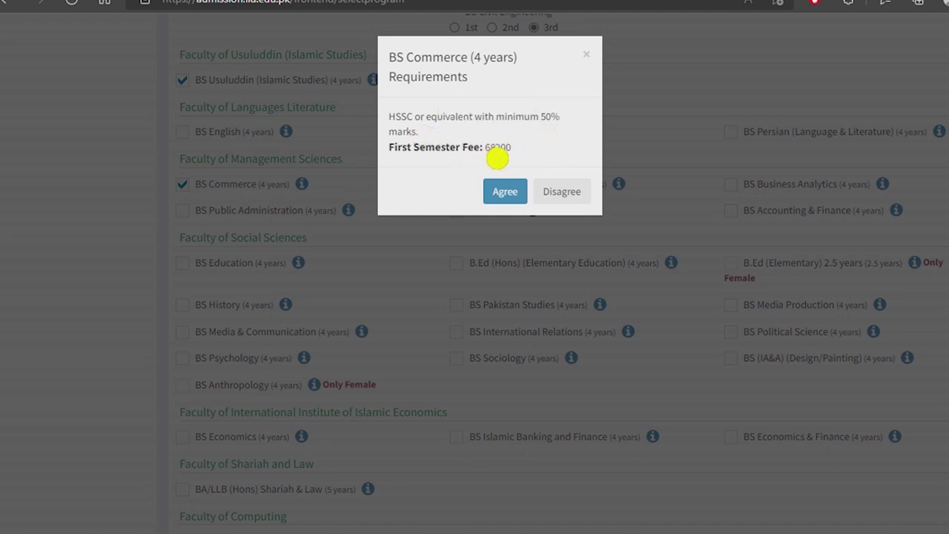
drag(518, 158, 433, 153)
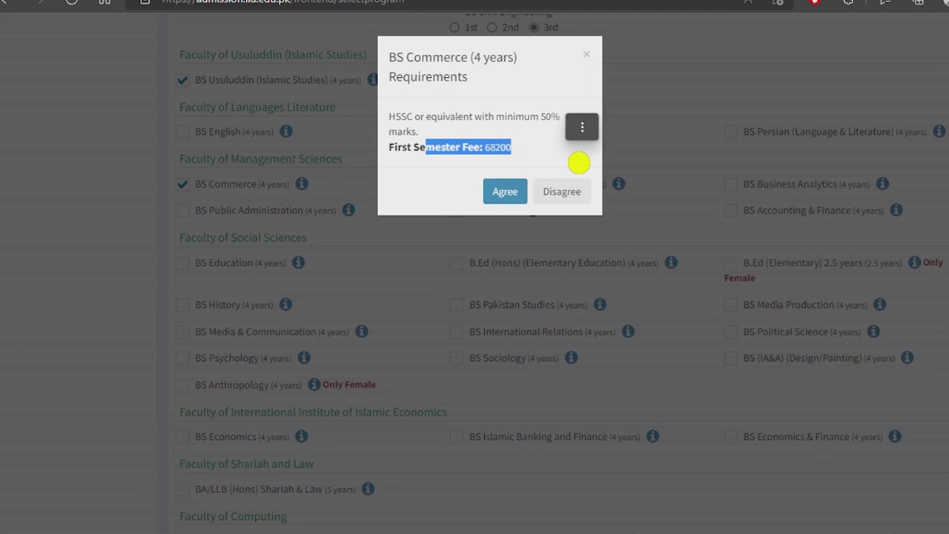
click(524, 159)
click(517, 199)
Select BBA under the Faculty of Management Sciences, review its eligibility and fee, and agree to them
scroll(349, 331, down, 1)
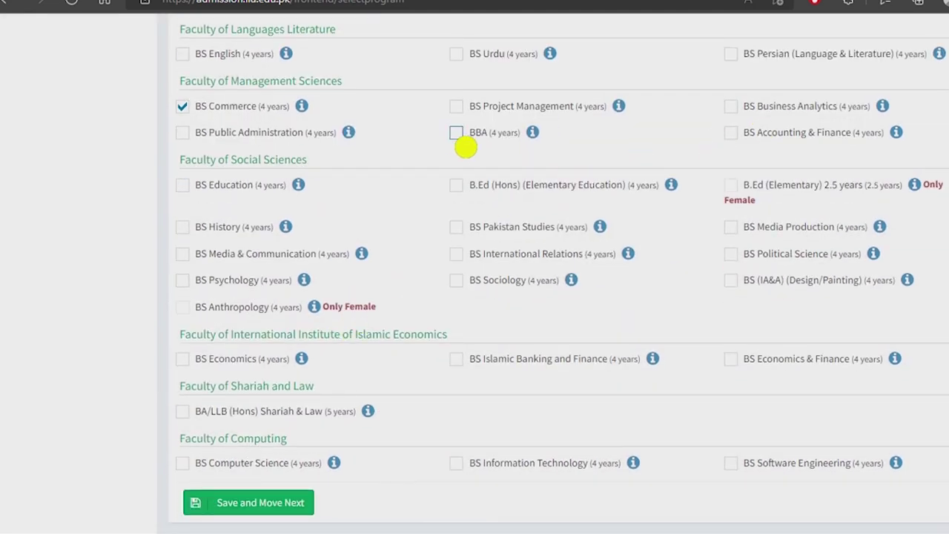
click(456, 132)
drag(493, 129, 513, 140)
click(523, 141)
click(410, 111)
click(502, 143)
click(517, 149)
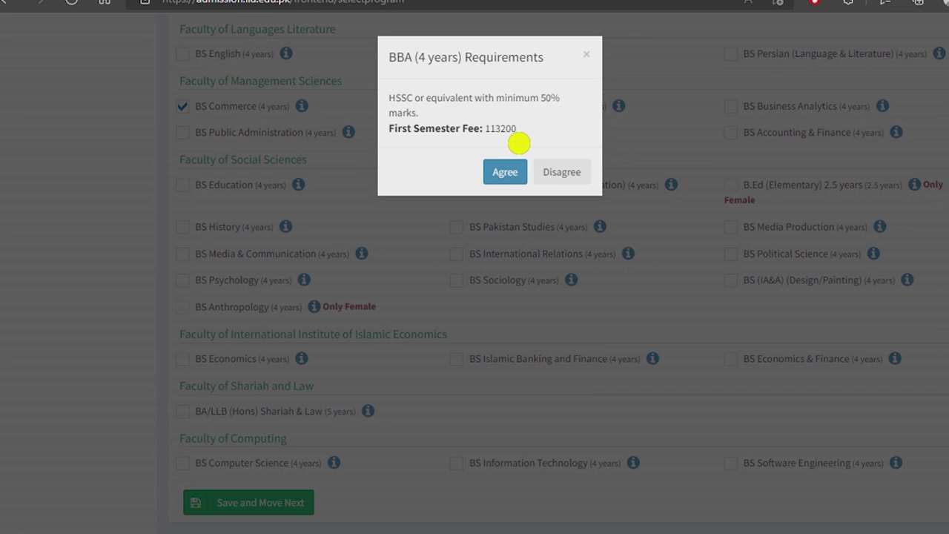
click(514, 177)
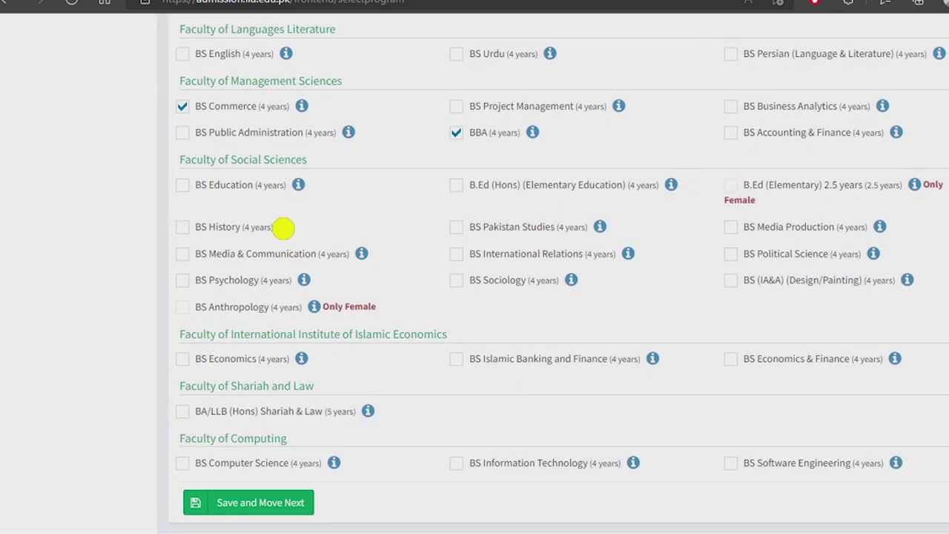
Select BA/LLB (Hons) Shariah & Law, read its LAT requirement and first semester fee, and agree to the terms
scroll(450, 296, down, 1)
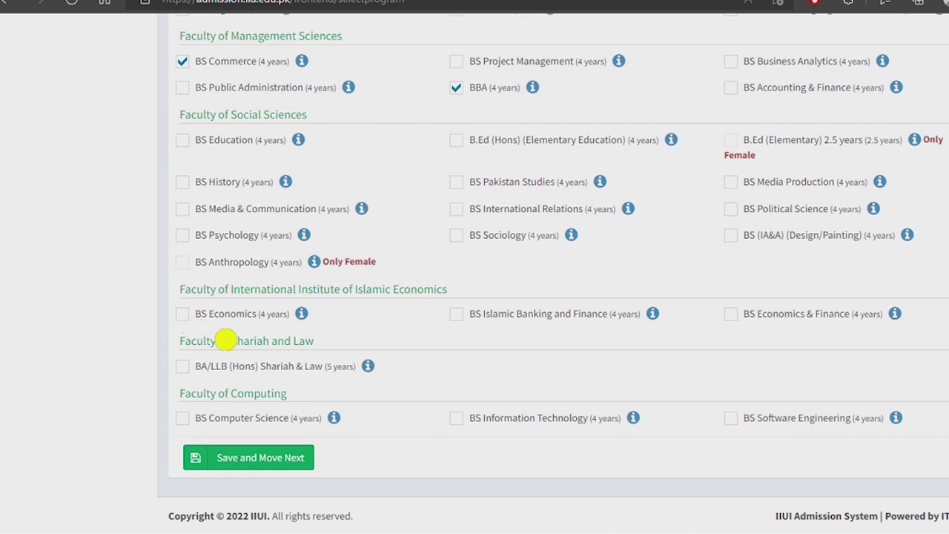
click(184, 368)
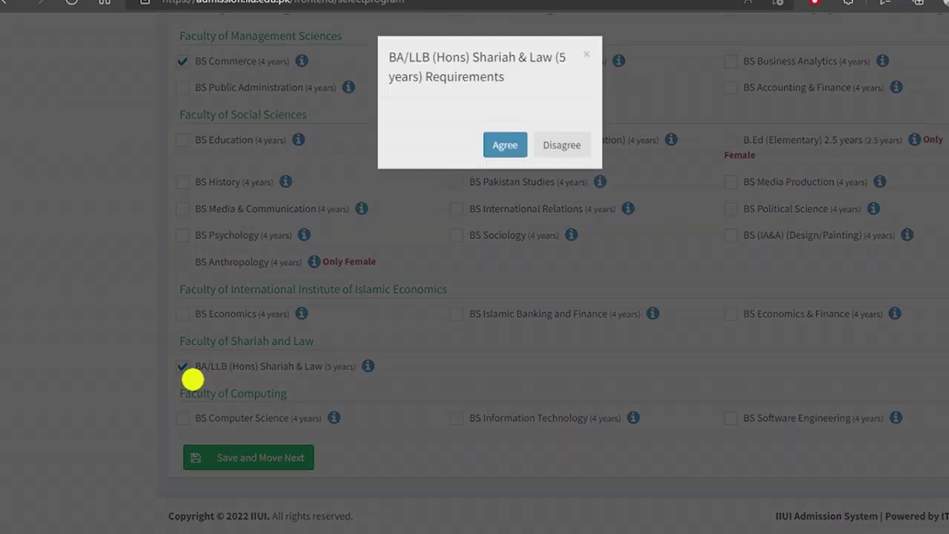
drag(429, 116, 455, 233)
click(434, 235)
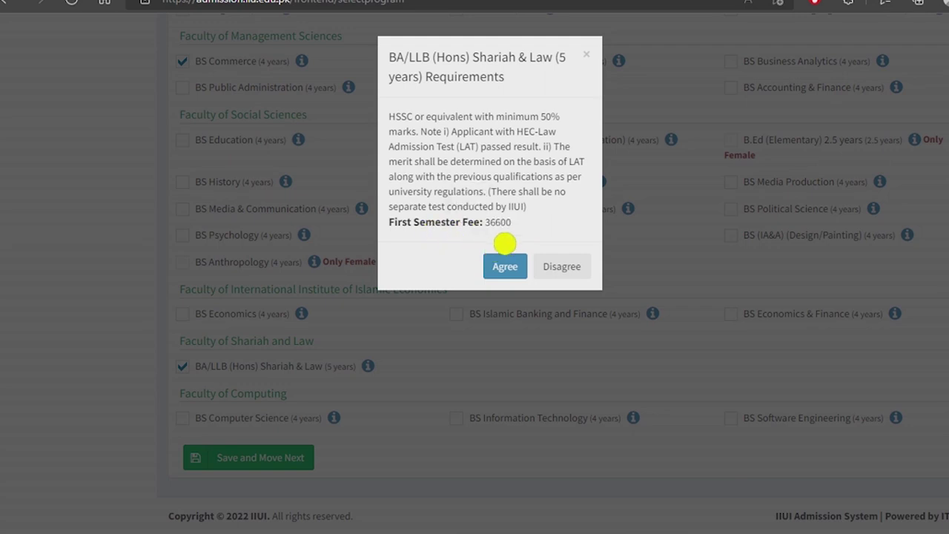
drag(520, 236, 456, 222)
click(504, 269)
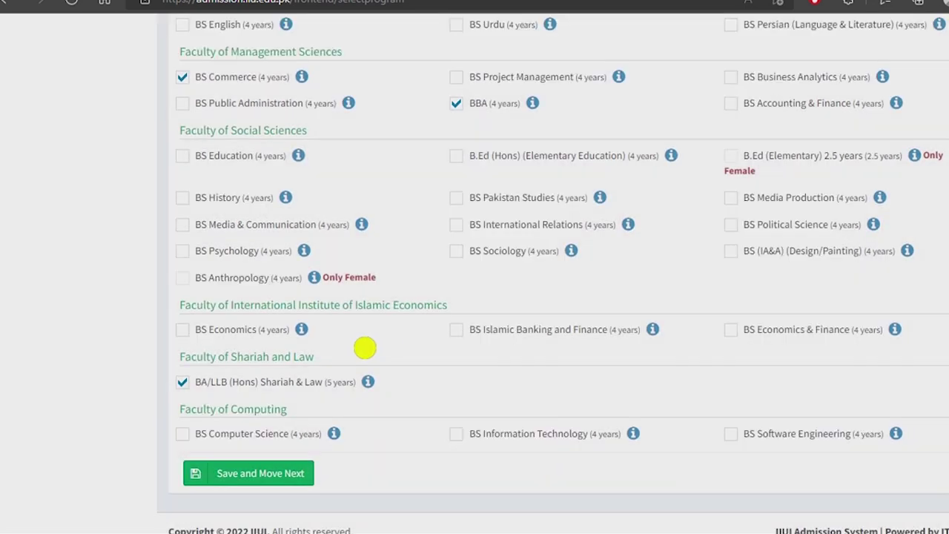
Select BS Computer Science and BS Software Engineering, agree to their requirements, and save the program selection to continue
click(197, 441)
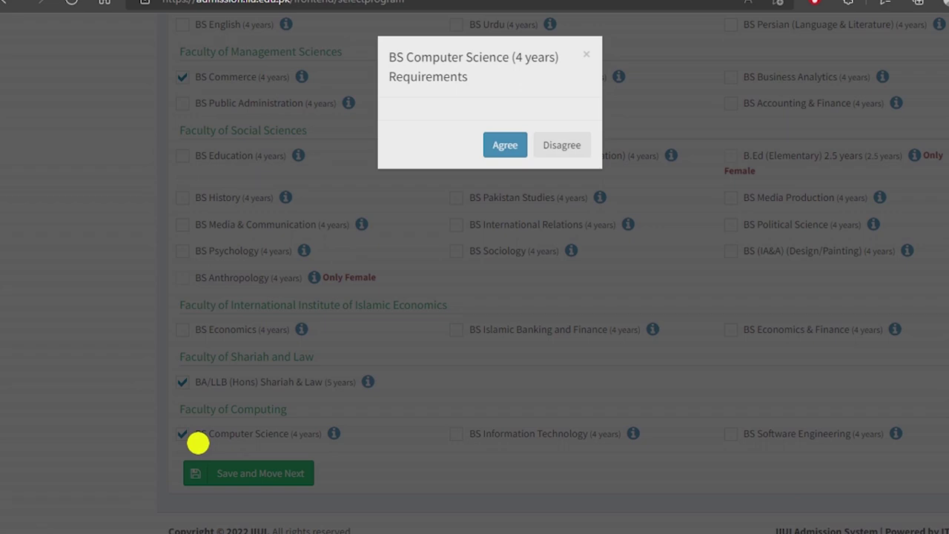
click(519, 146)
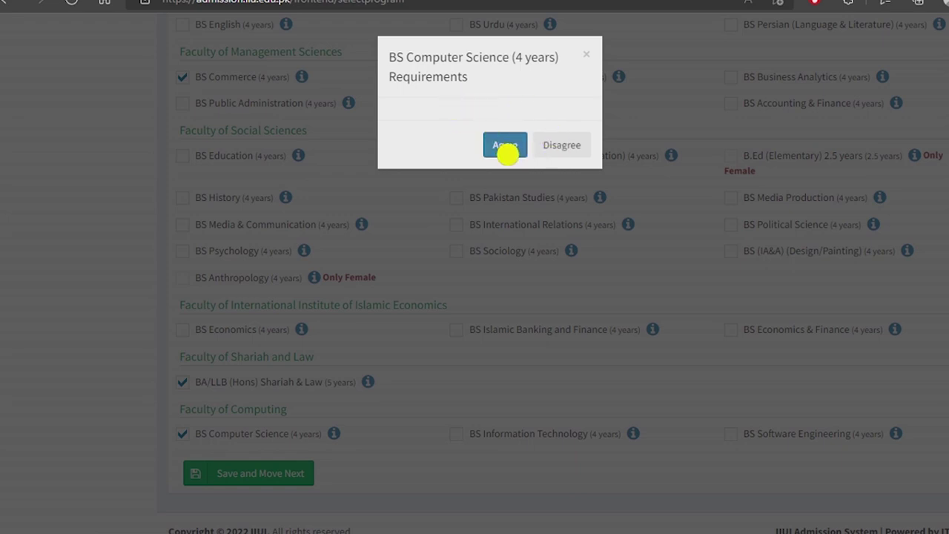
click(523, 151)
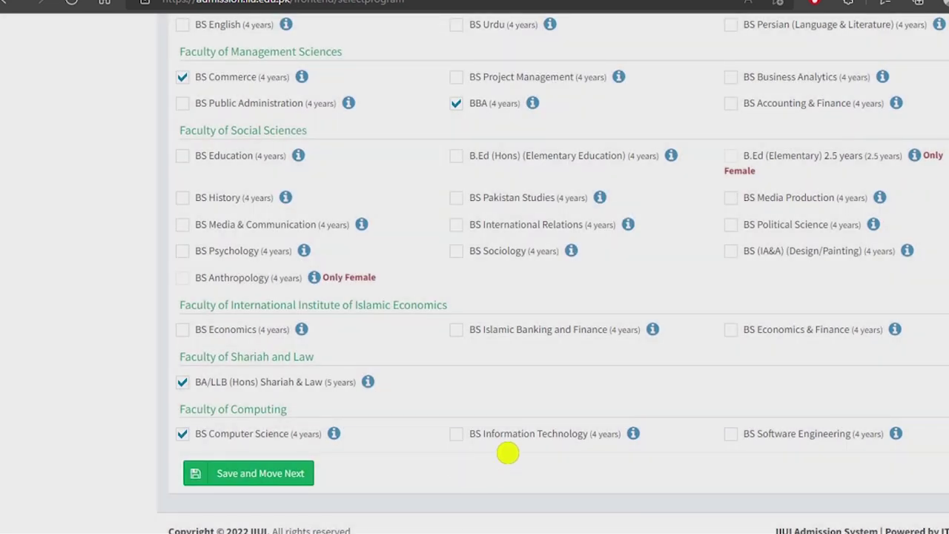
click(744, 440)
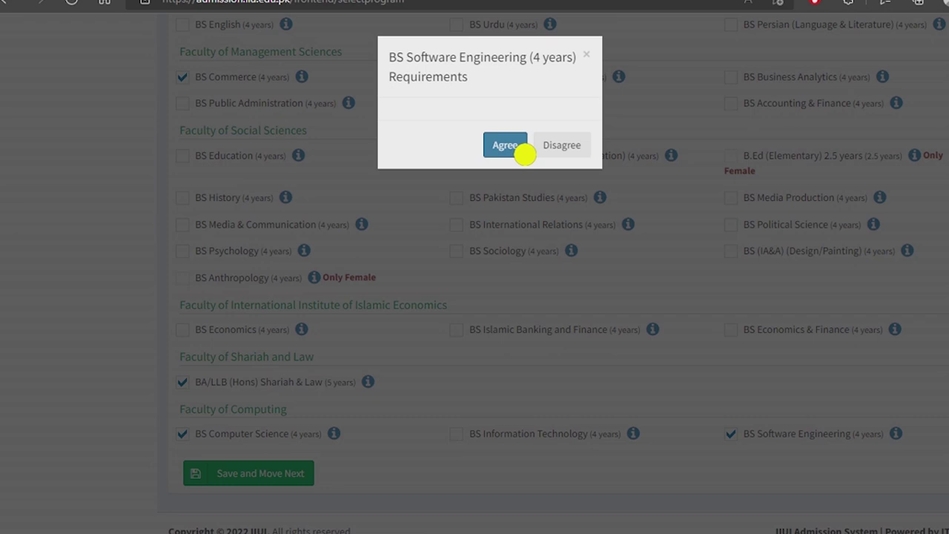
click(522, 152)
click(282, 478)
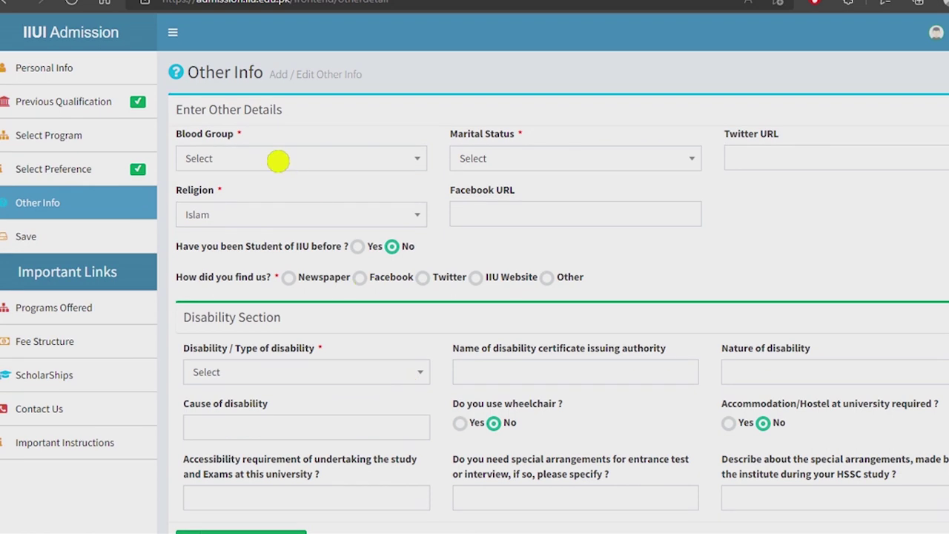
Look over the Blood Group, Marital Status and Religion options in the Other Info form
click(283, 166)
click(283, 169)
click(469, 156)
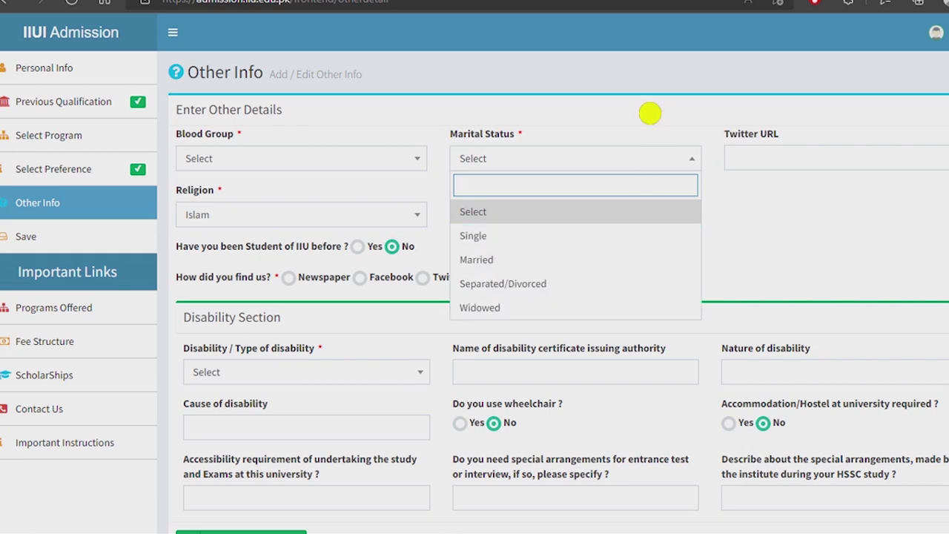
click(649, 113)
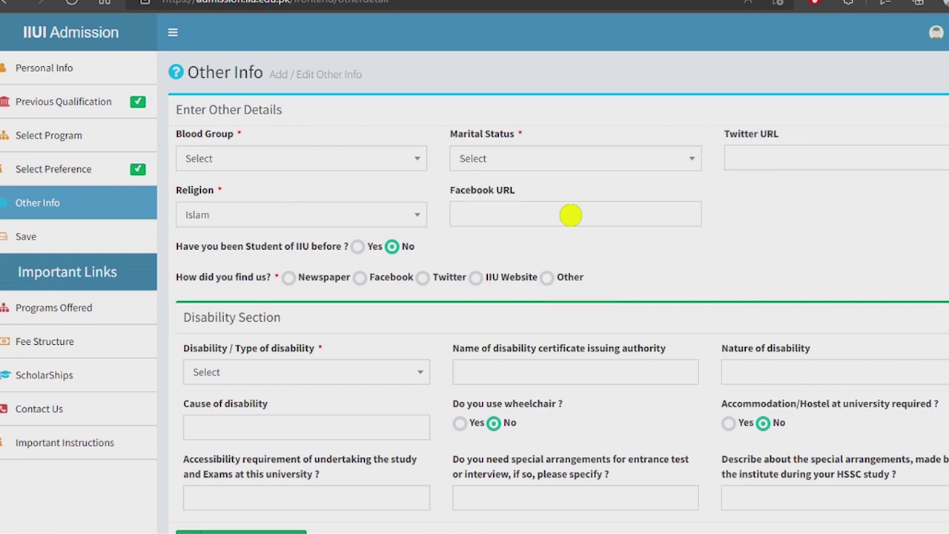
click(308, 223)
click(303, 223)
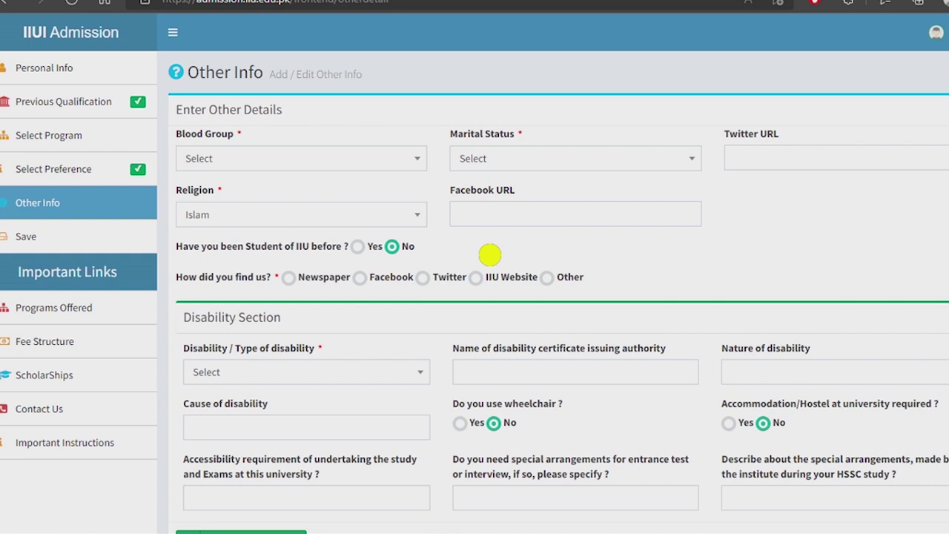
Read the question about previous study at IIU, and choose Other for how the university was found
drag(253, 260, 314, 256)
click(330, 261)
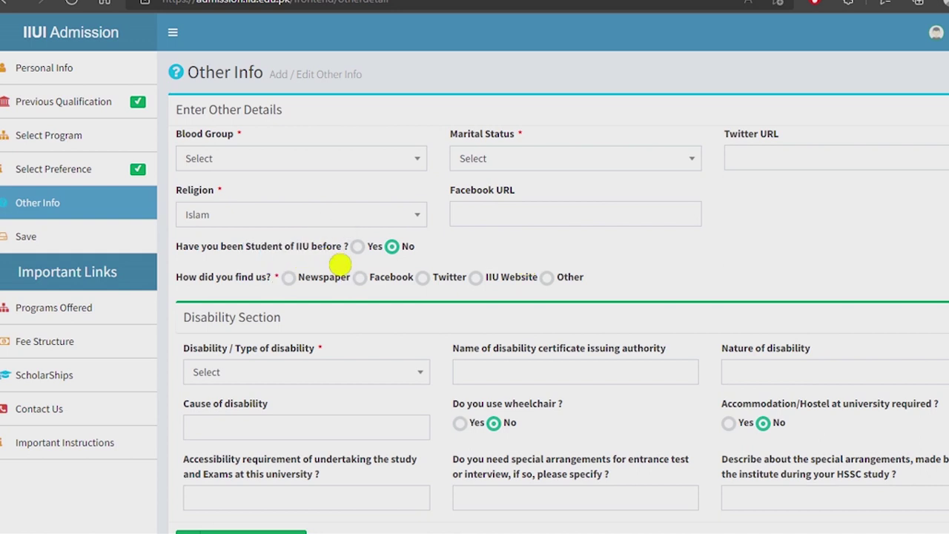
drag(208, 258, 318, 261)
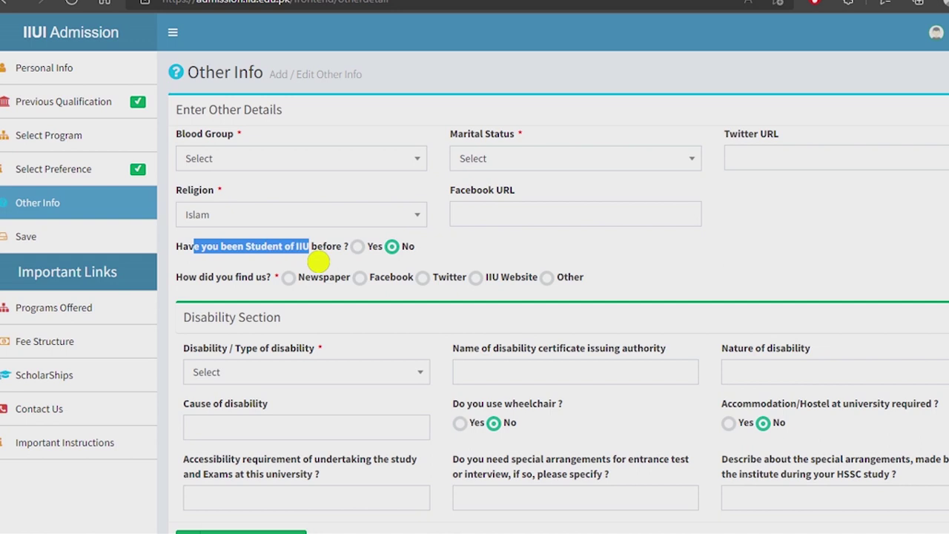
drag(234, 256, 276, 256)
drag(189, 256, 279, 256)
drag(202, 283, 237, 283)
click(265, 289)
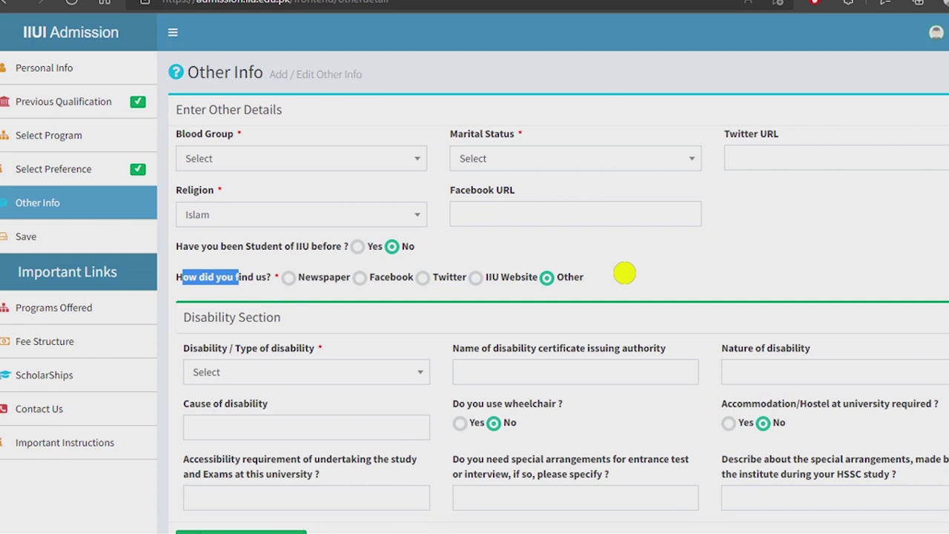
click(445, 297)
Set the type of disability to None in the Disability Section
scroll(252, 342, down, 2)
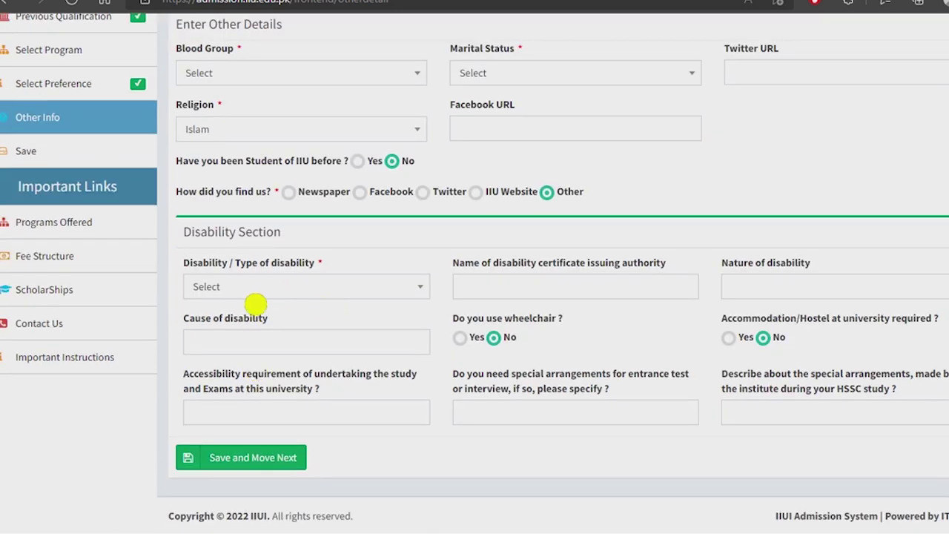
click(263, 297)
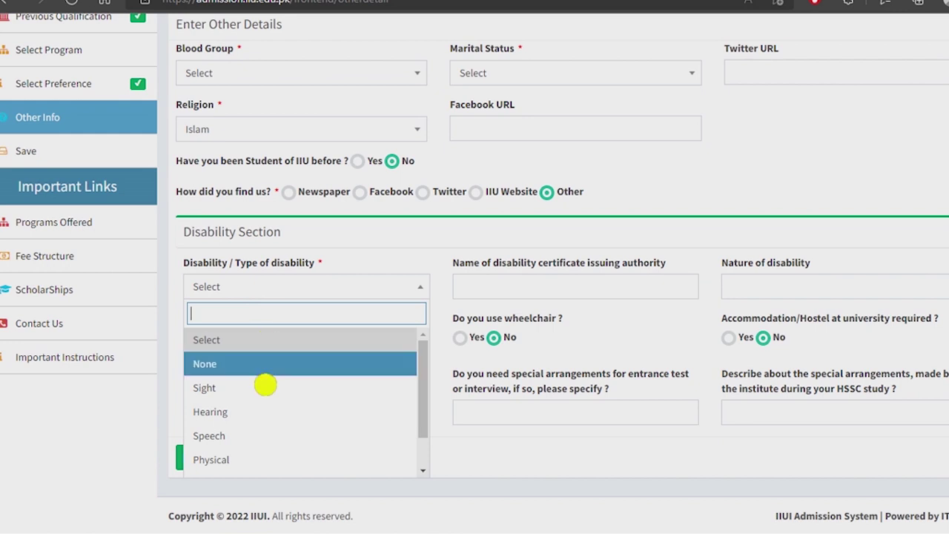
click(265, 365)
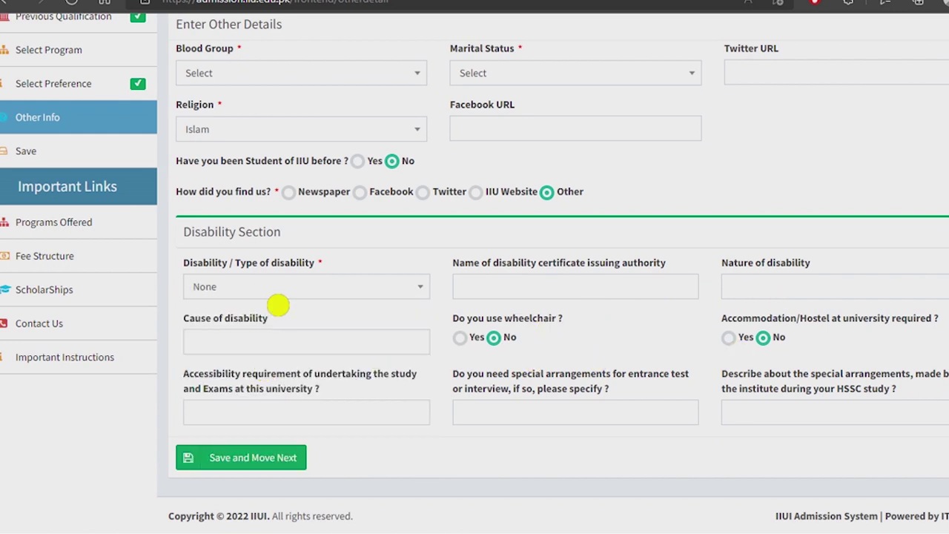
click(274, 300)
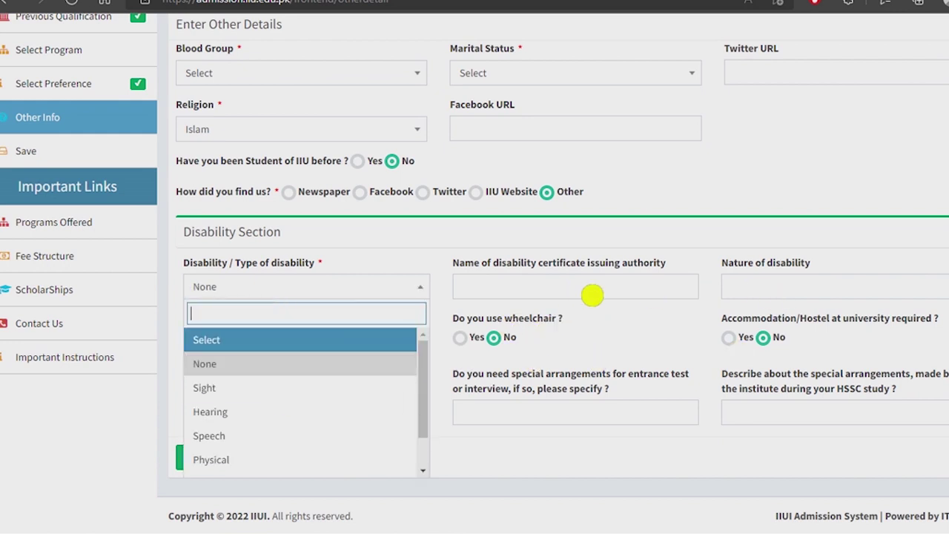
click(578, 289)
click(832, 296)
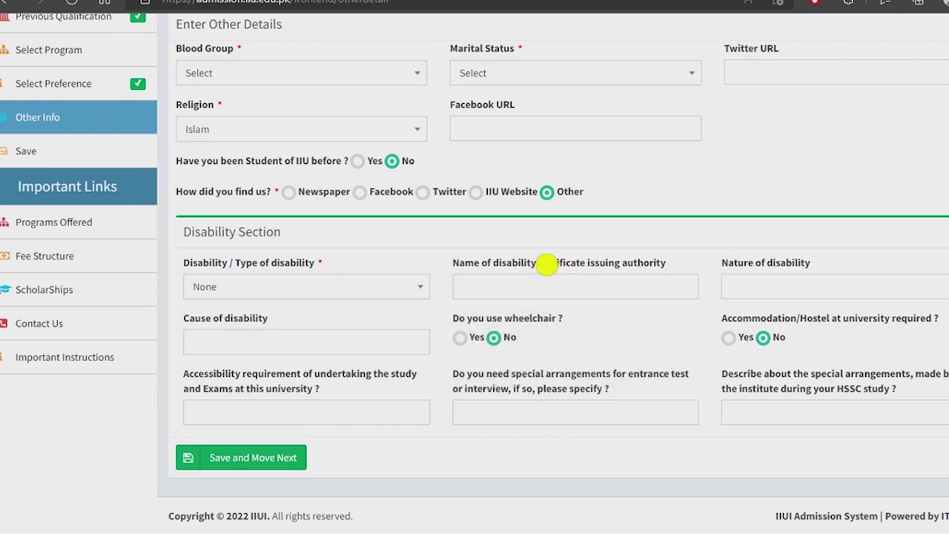
Read the remaining disability certificate, hostel, accessibility and special arrangement questions, and try to save the Other Info form
drag(540, 265, 667, 269)
click(593, 276)
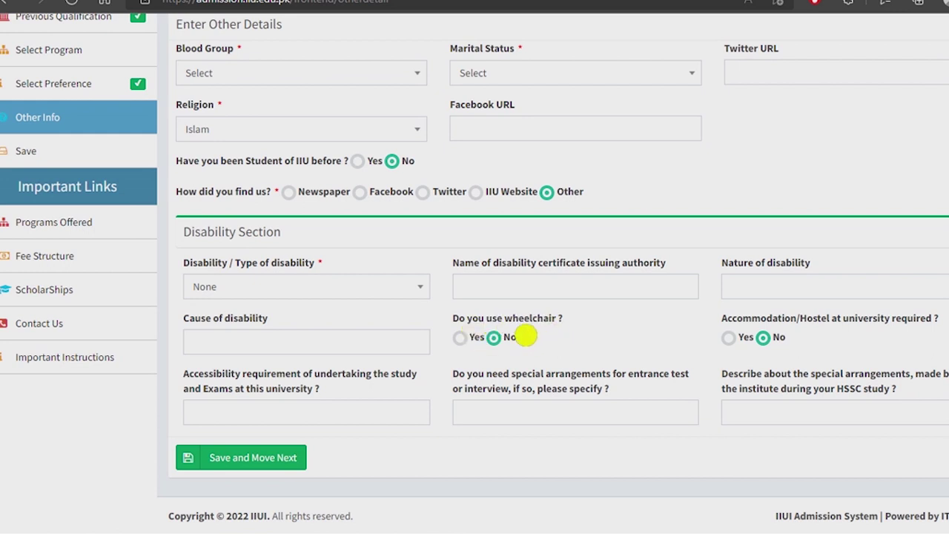
drag(743, 325, 848, 346)
click(774, 335)
drag(743, 319, 850, 334)
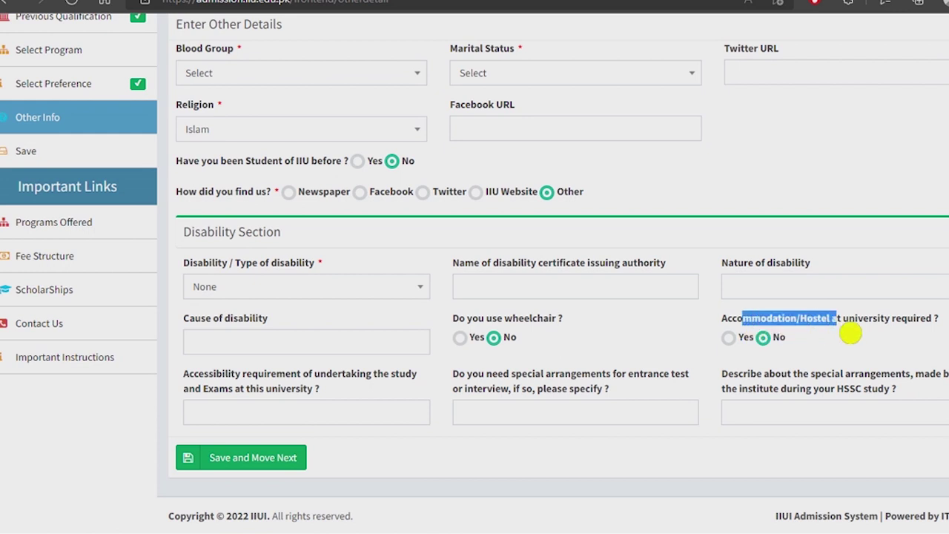
click(741, 341)
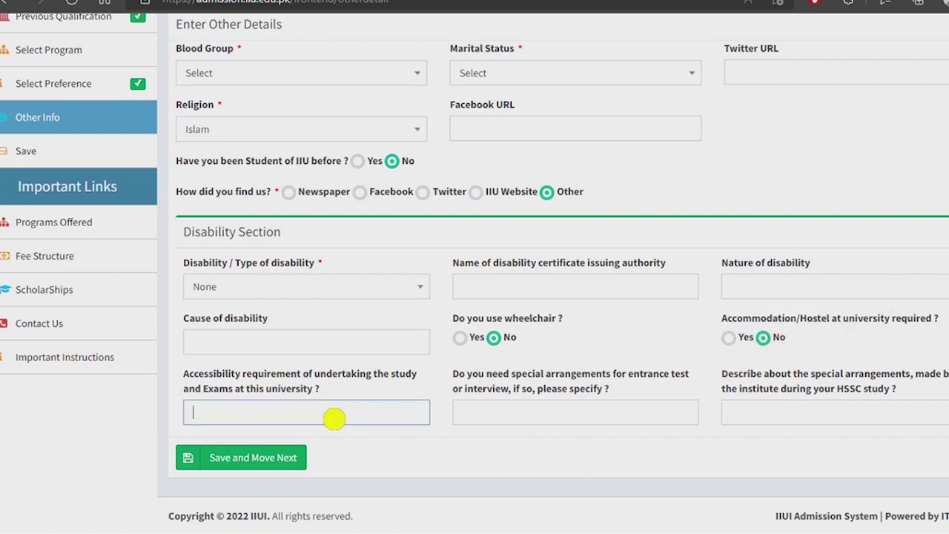
drag(254, 384, 402, 383)
drag(492, 389, 600, 392)
drag(739, 388, 801, 395)
drag(858, 396, 285, 384)
click(259, 391)
click(250, 384)
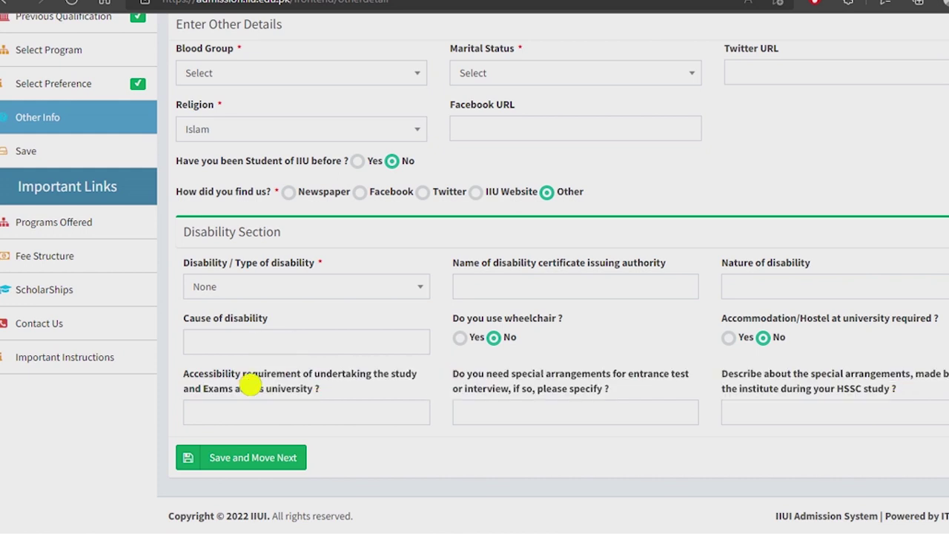
click(262, 460)
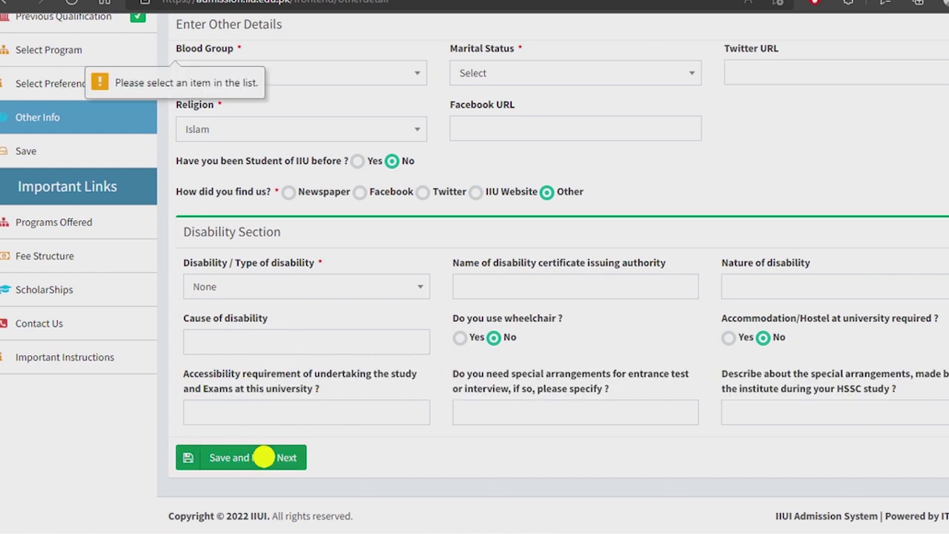
Read the Save page's undertaking, ticking and then clearing the declaration that the information provided is correct
scroll(245, 232, up, 2)
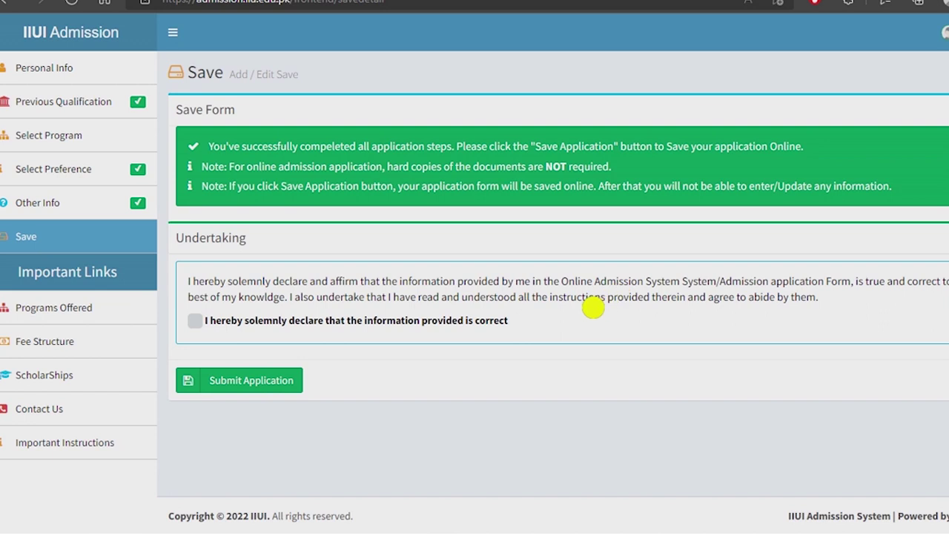
click(196, 321)
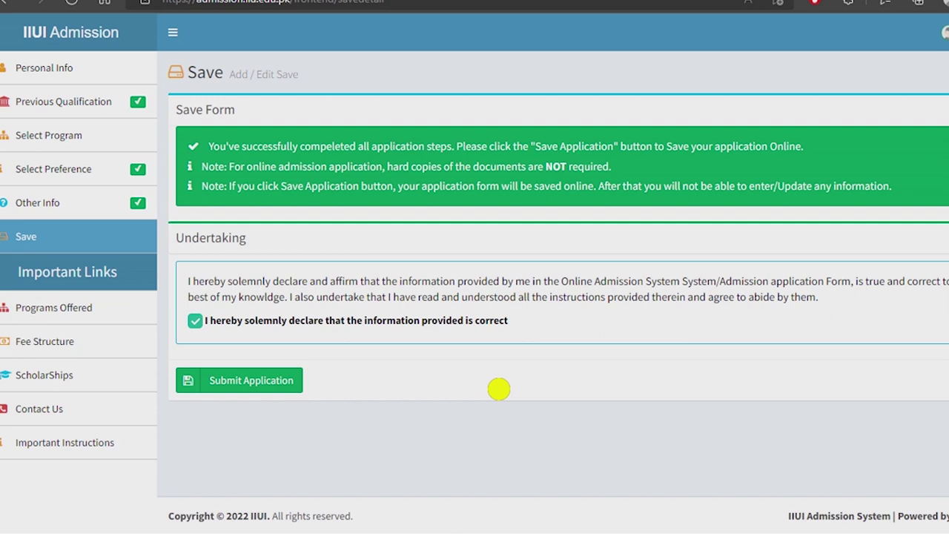
drag(403, 282, 479, 322)
click(497, 323)
drag(419, 321, 333, 299)
click(318, 297)
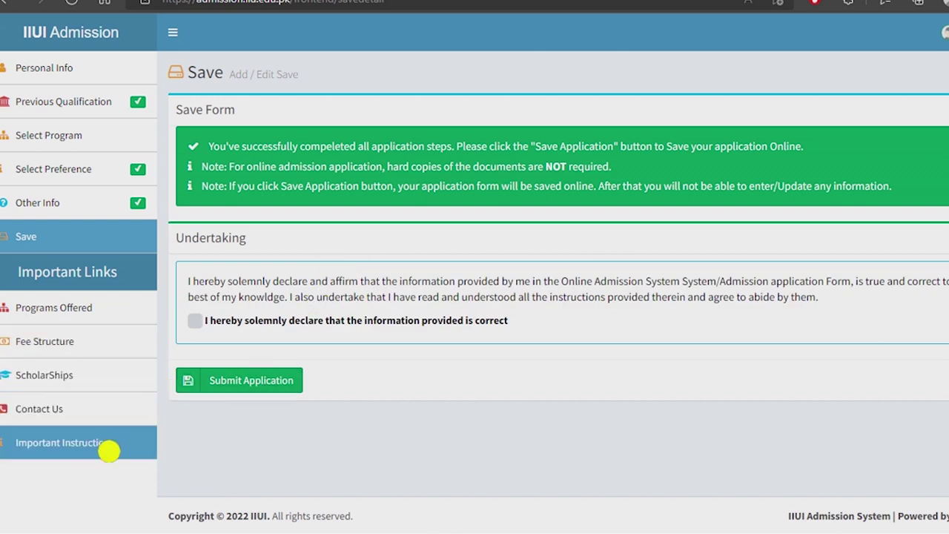
Open the Important Instructions Before Applying, read the processing fee and refund rules, and close them
click(78, 442)
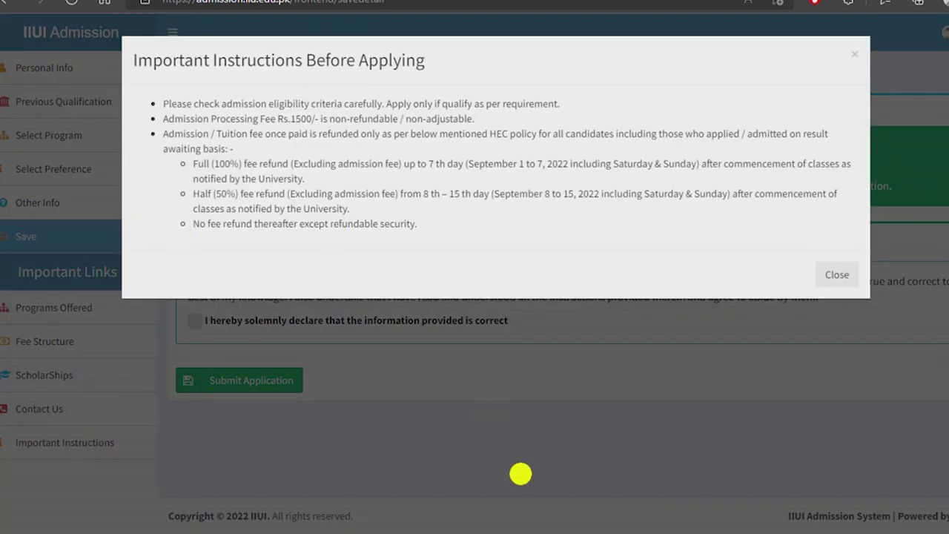
drag(250, 154, 374, 220)
click(378, 223)
click(842, 271)
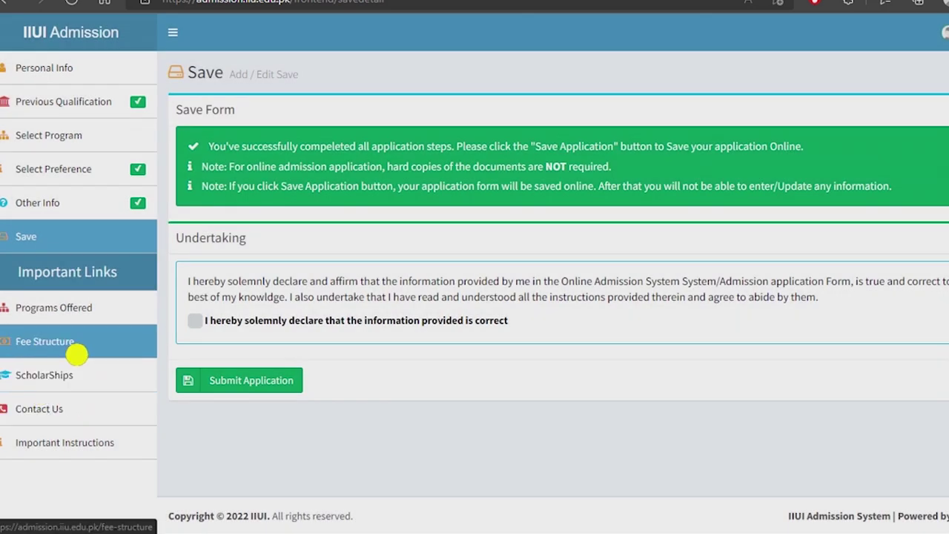
Open the programs offered and look over the Fall 2022 undergraduate admissions advertisement with its faculties, notes and deadline
click(72, 310)
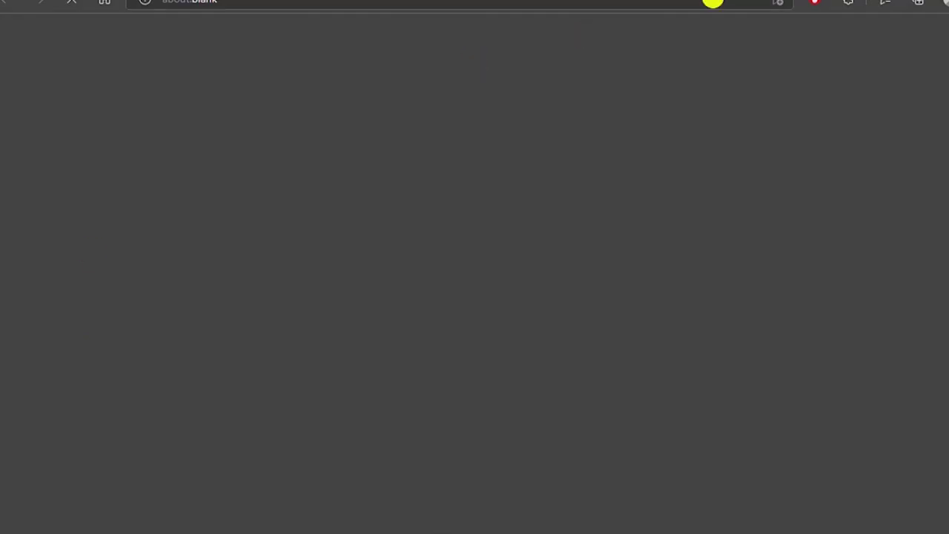
click(712, 2)
click(67, 348)
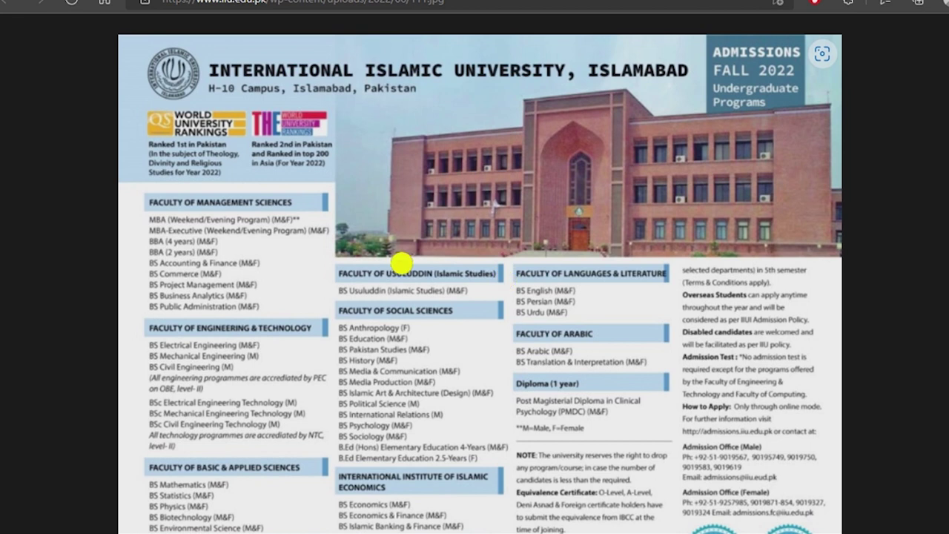
scroll(401, 262, down, 2)
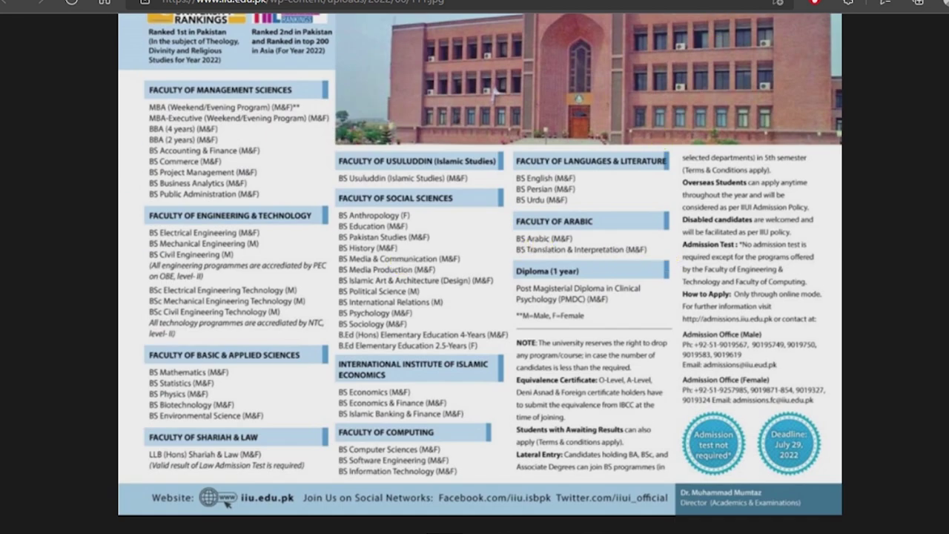
Open paklearningspot.com in a new tab and look through its MCQs Bank page for entry test preparation material
key(ctrl+t)
text(paklearningspot.com)
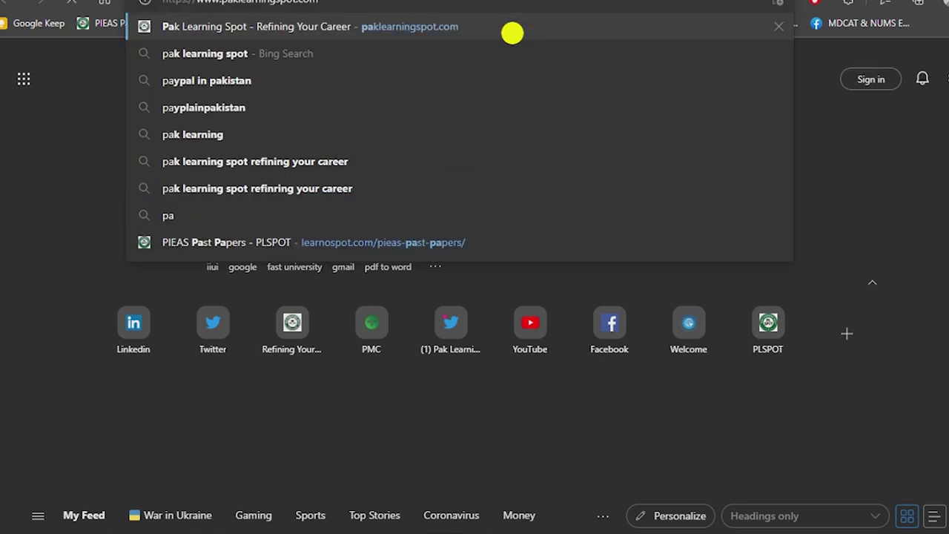
click(512, 33)
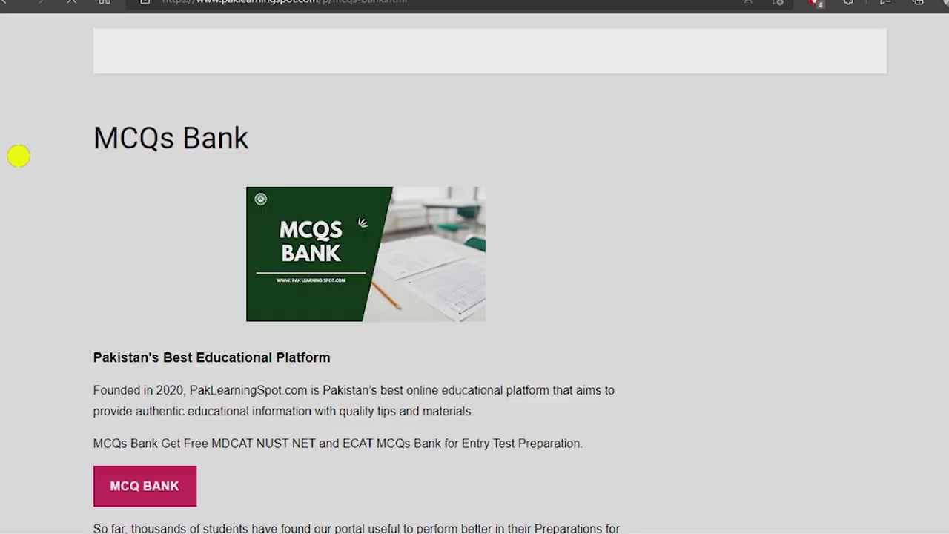
scroll(2, 215, down, 10)
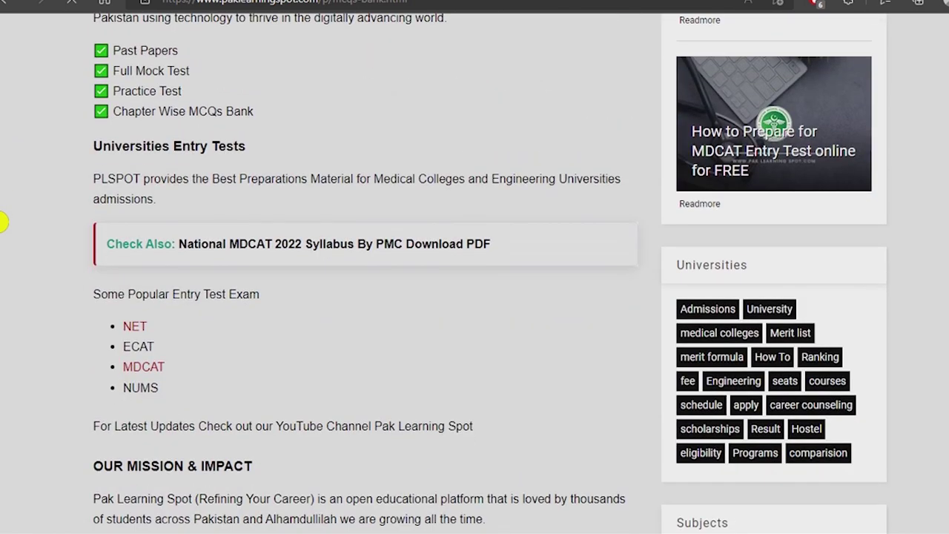
scroll(2, 221, up, 10)
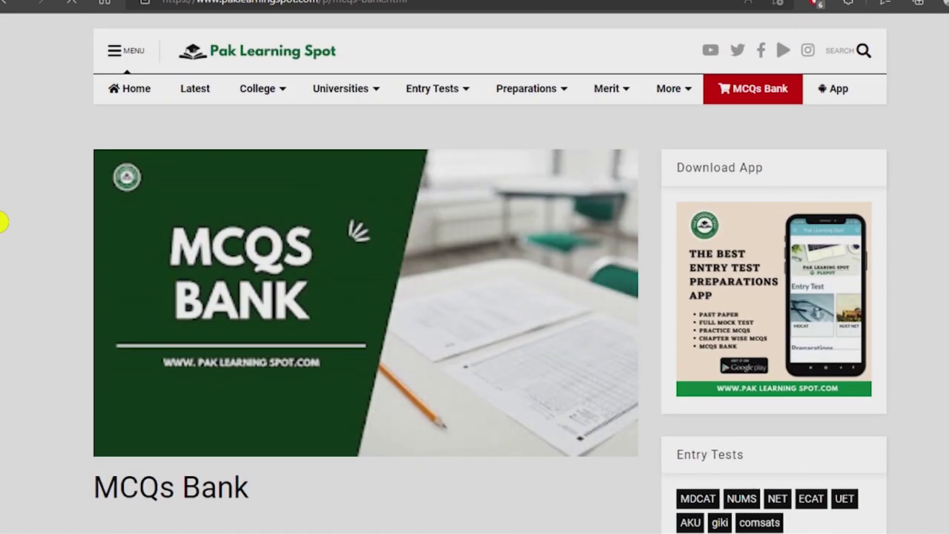